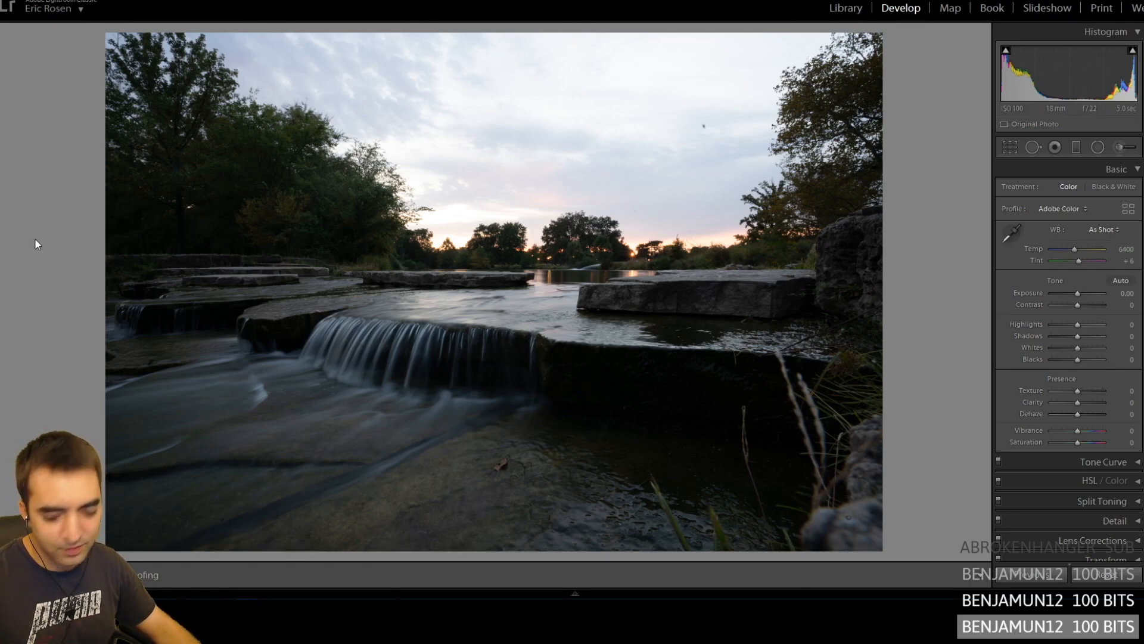
# - Show the photo info overlay and set Highlights to −100, comparing the result with the unedited photo
pyautogui.press('i')
pyautogui.press('i')
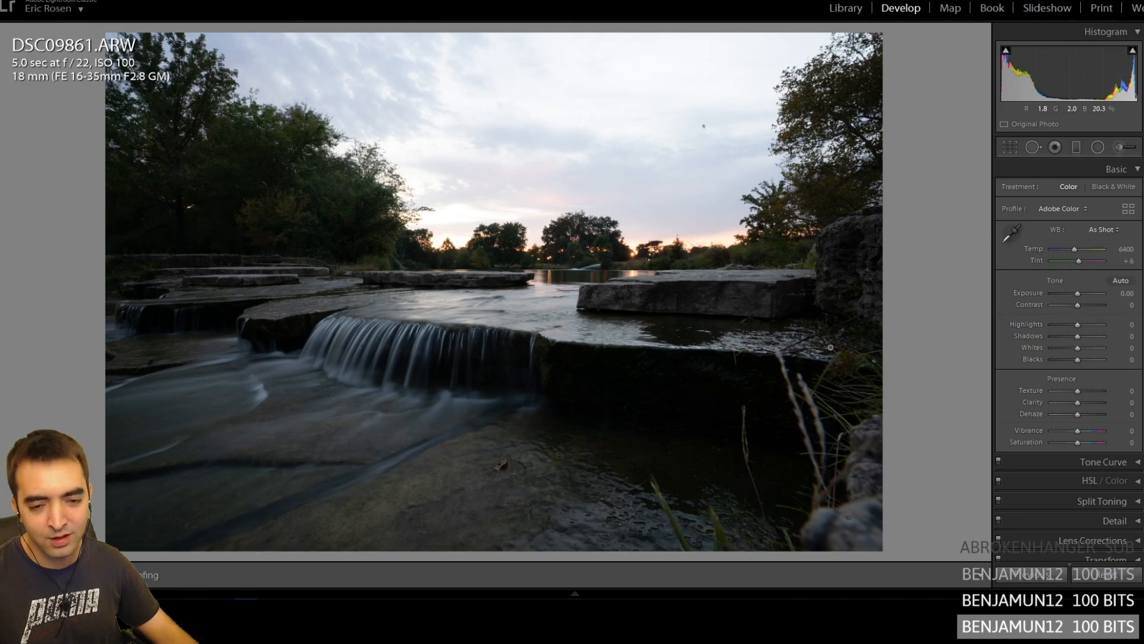
pyautogui.moveTo(1069, 321); pyautogui.dragTo(1001, 326)
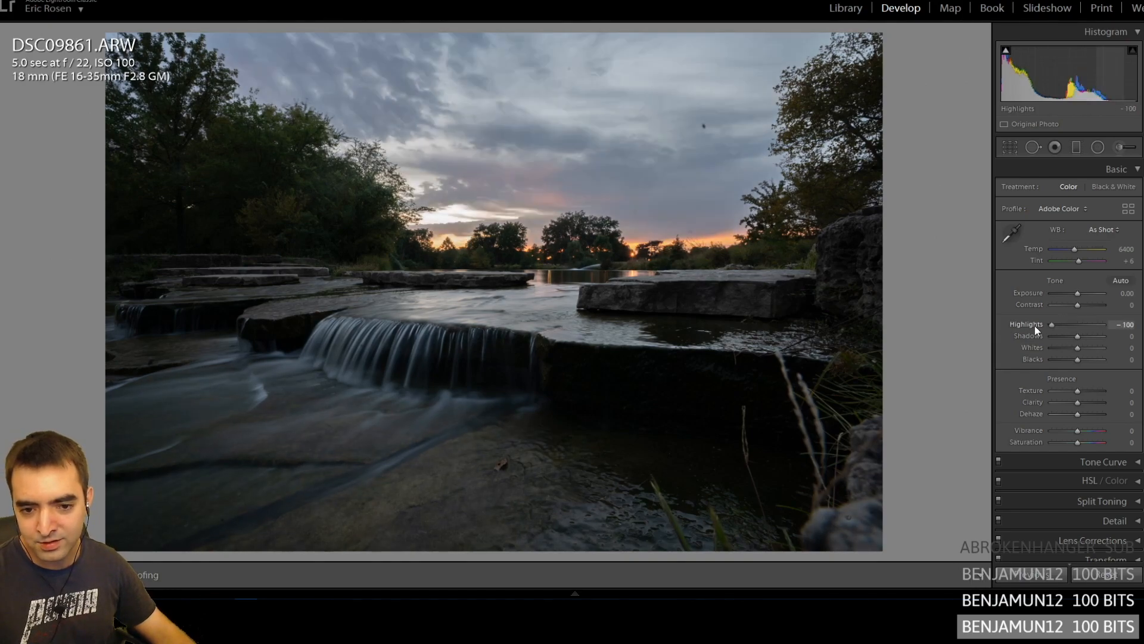
pyautogui.press('\\')
pyautogui.press('\\')
pyautogui.press('\\')
pyautogui.press('\\')
pyautogui.press('\\')
pyautogui.press('\\')
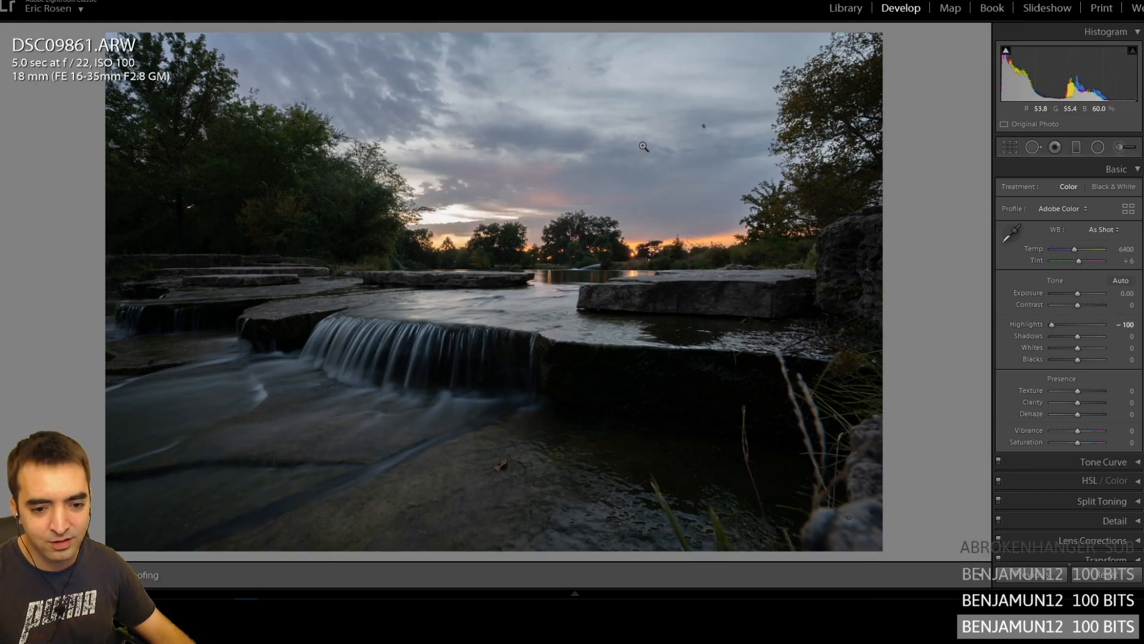
# - Heal the dark speck in the sky using a size 75 healing spot, and check the surrounding sky at close range
pyautogui.click(705, 125)
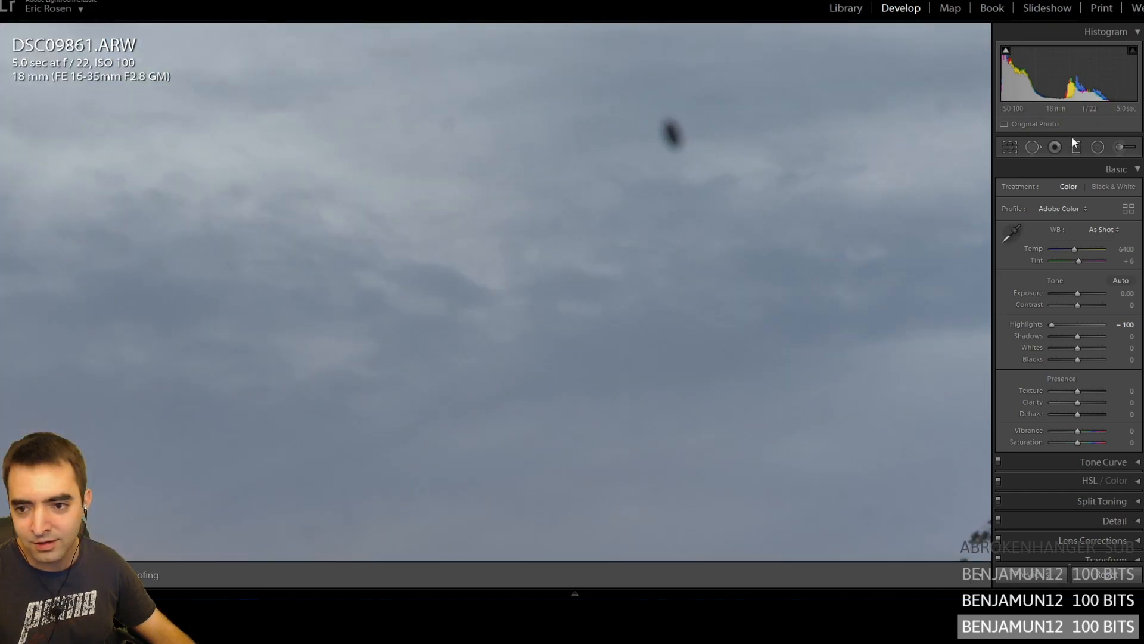
pyautogui.click(1033, 147)
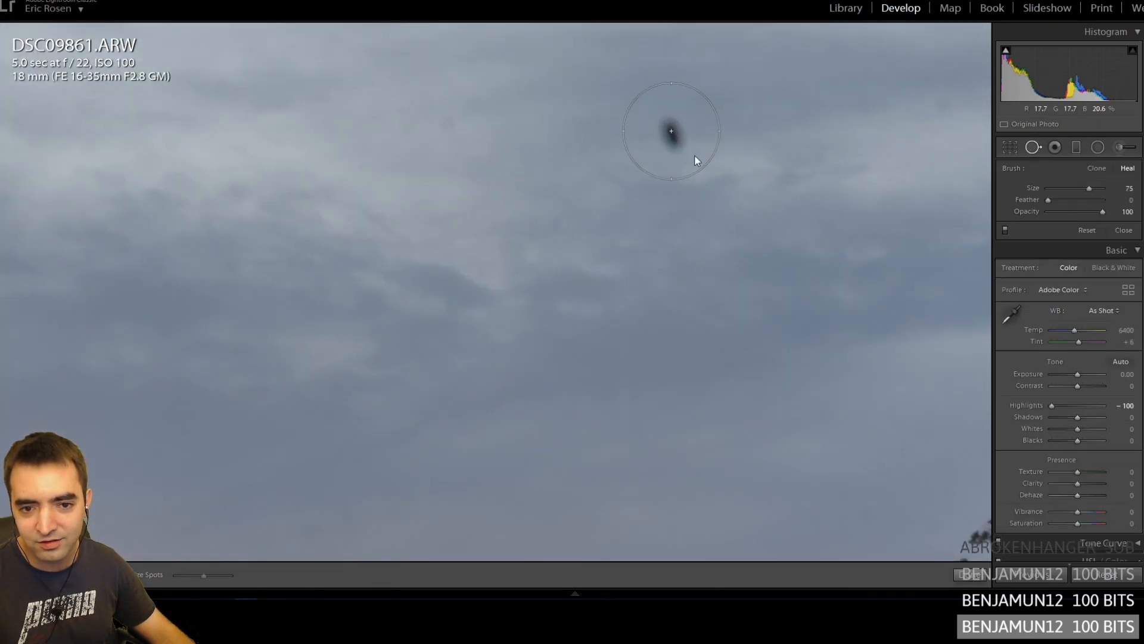
pyautogui.click(671, 130)
pyautogui.click(650, 164)
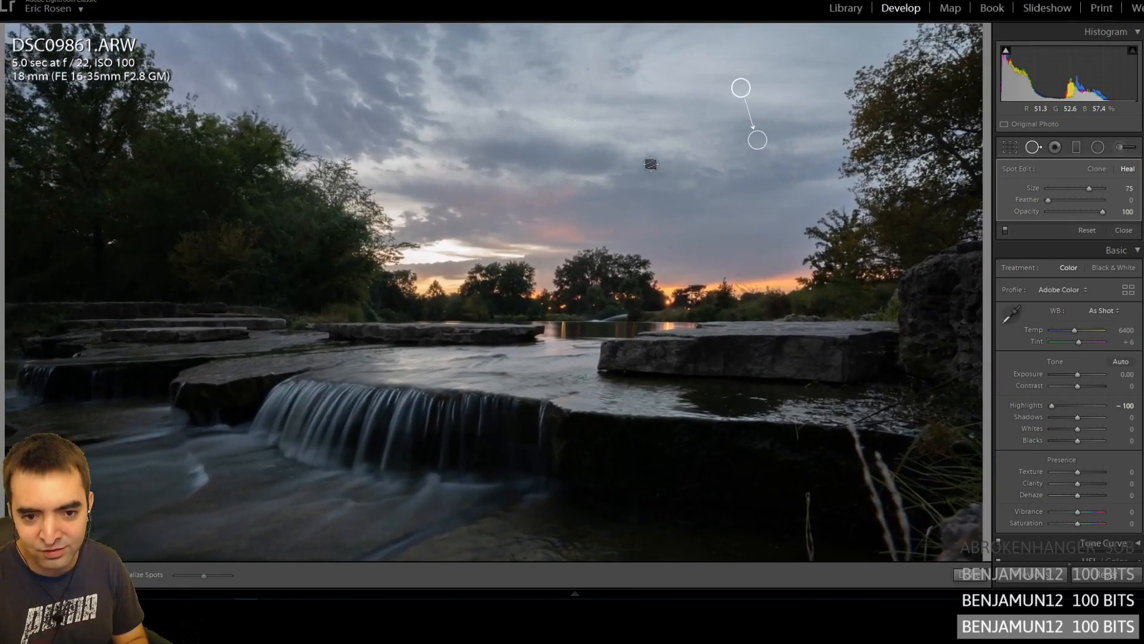
pyautogui.click(650, 164)
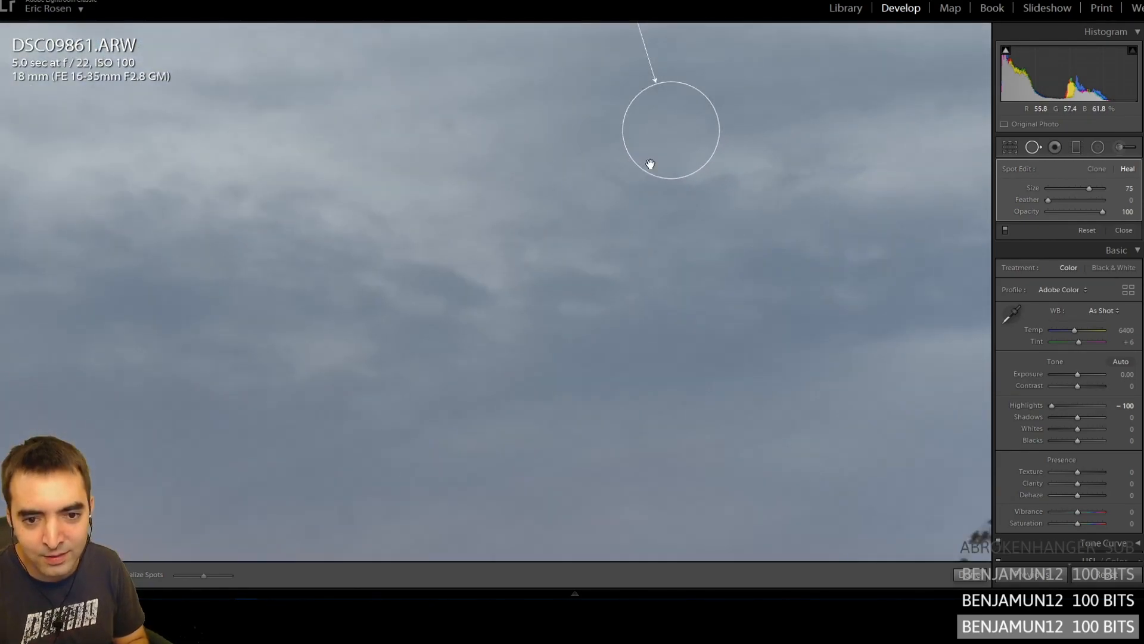
pyautogui.moveTo(500, 185); pyautogui.dragTo(894, 396)
pyautogui.moveTo(559, 315); pyautogui.dragTo(852, 274)
pyautogui.press('z')
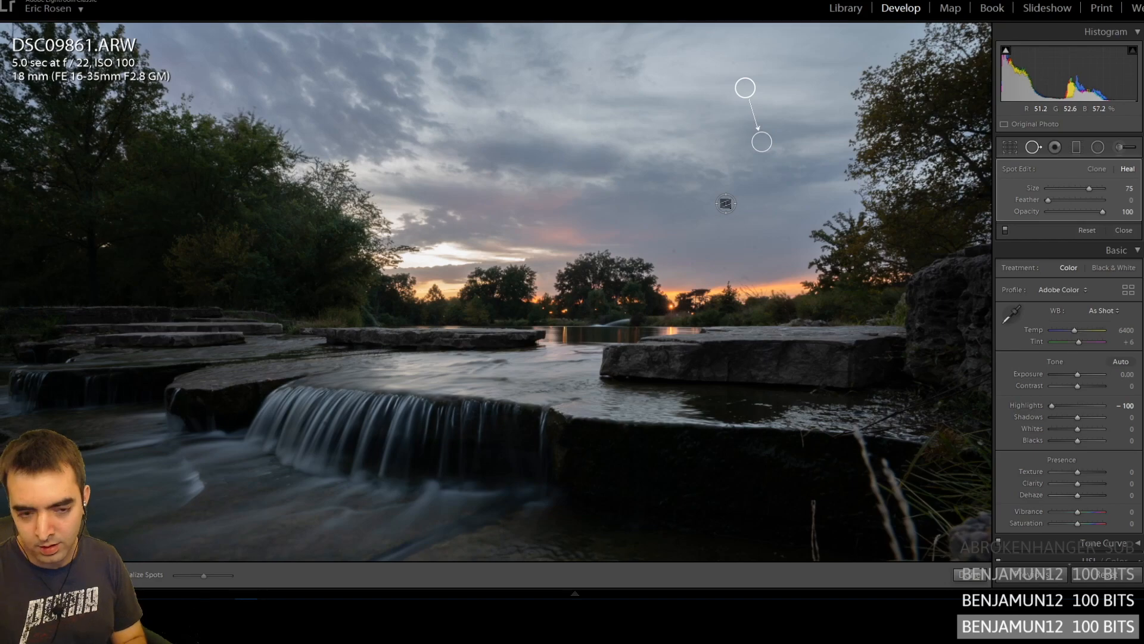
pyautogui.hotkey('ctrl', '-')
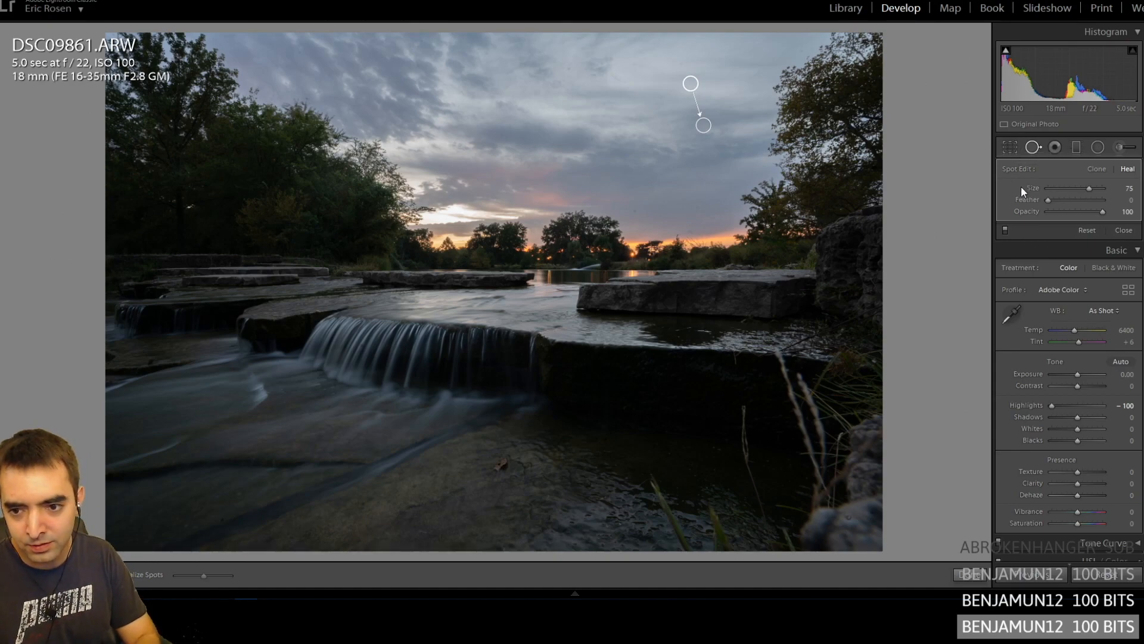
# - Set the photo's star rating to 2
pyautogui.press('1')
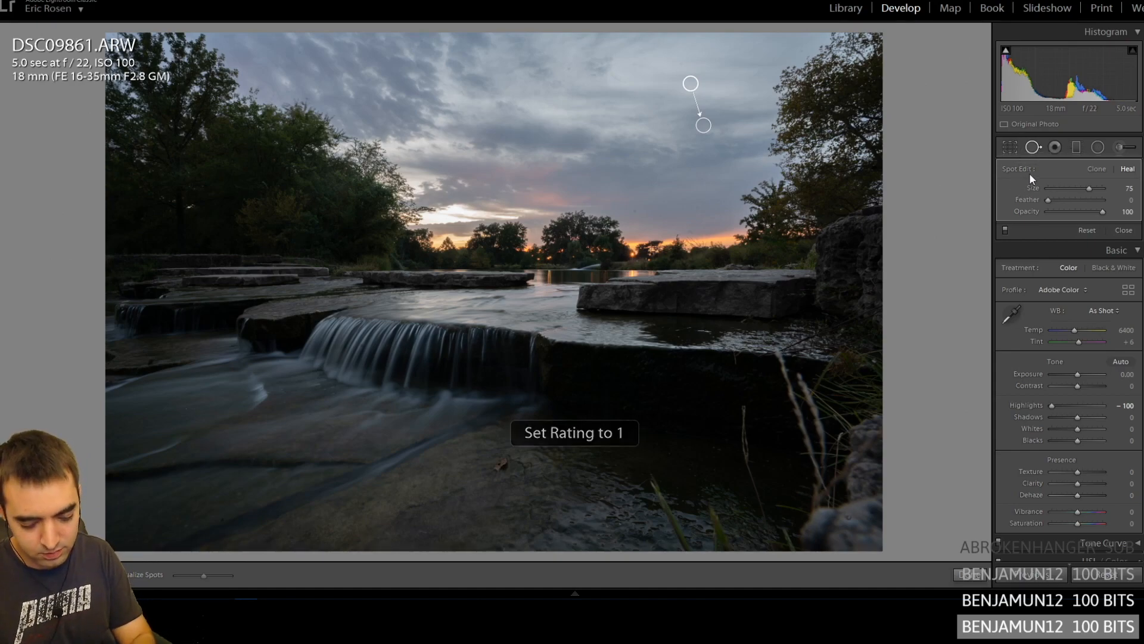
pyautogui.press('2')
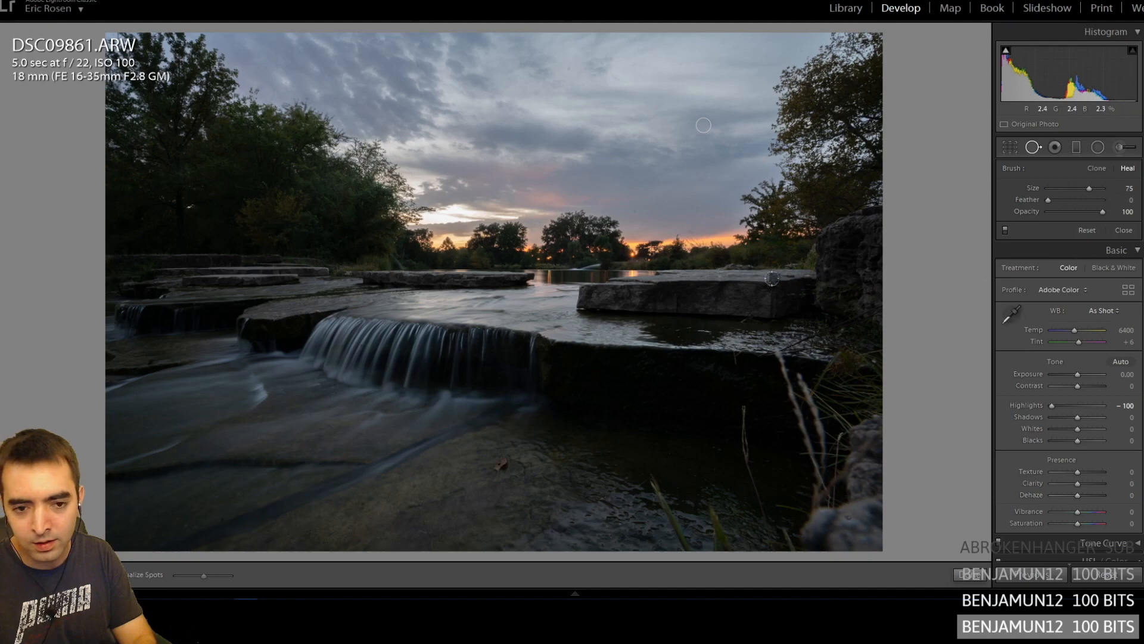
# - Set Shadows to +76, Whites to +33 and Blacks to −21
pyautogui.scroll(-1, 1069, 342)
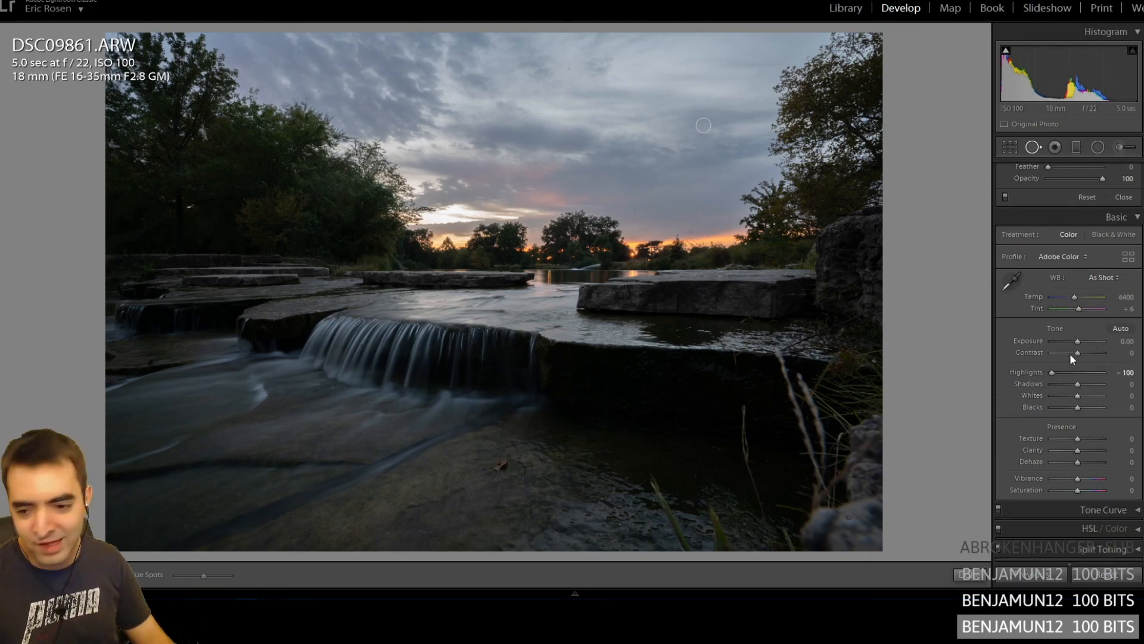
pyautogui.moveTo(1088, 384)
pyautogui.mouseDown()
pyautogui.moveTo(1132, 386)
pyautogui.moveTo(1095, 378)
pyautogui.moveTo(1084, 395)
pyautogui.mouseUp()
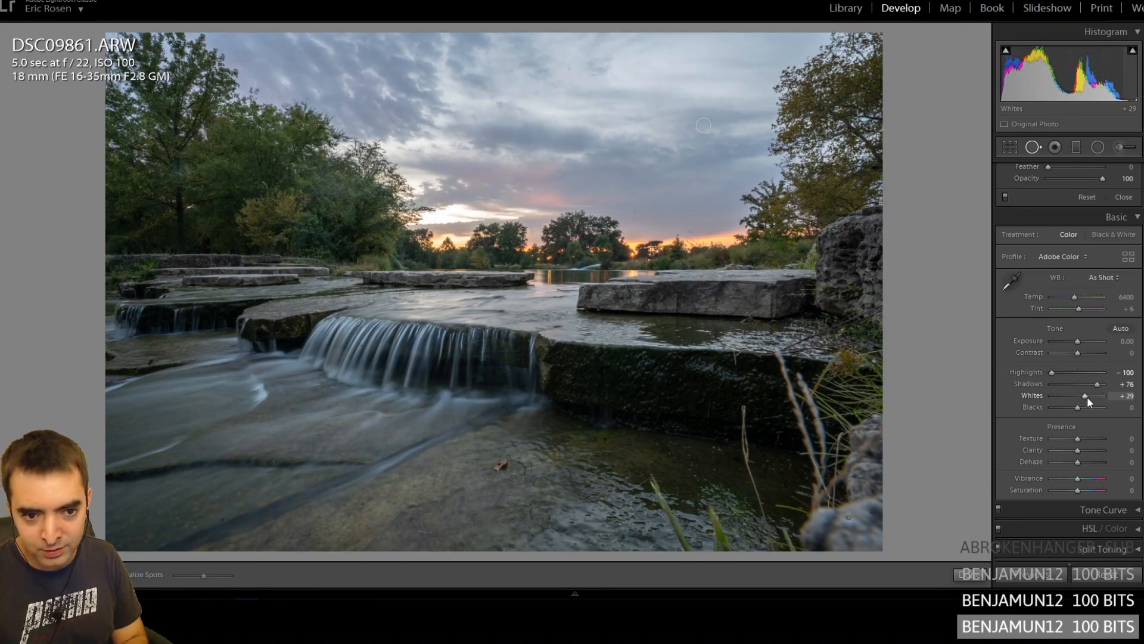
pyautogui.press('super')
pyautogui.press('super')
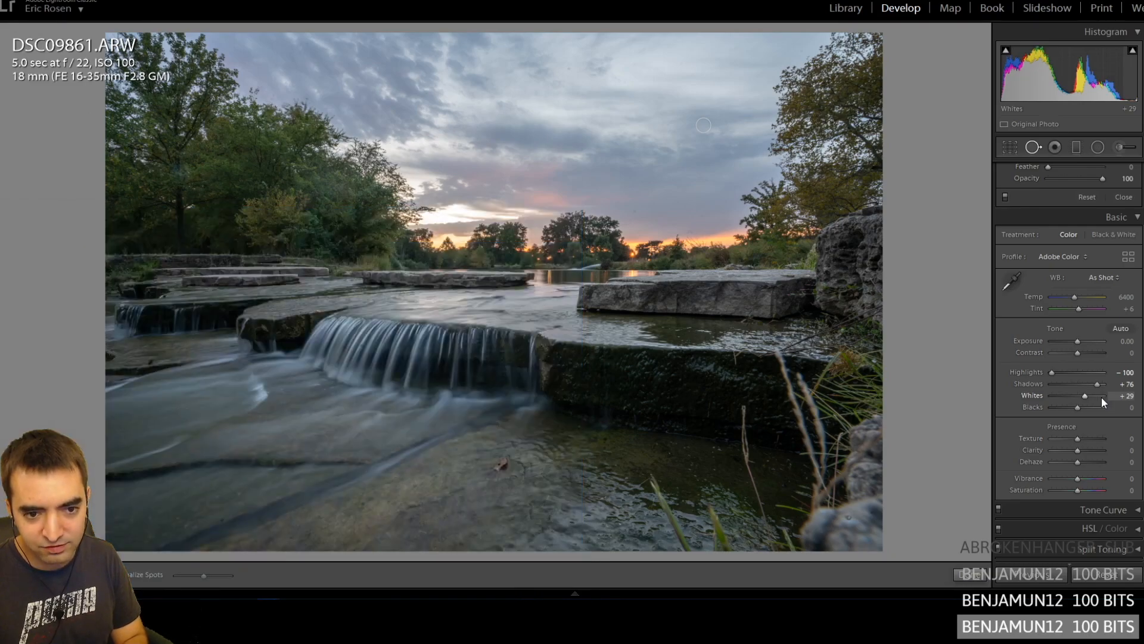
pyautogui.moveTo(1082, 397)
pyautogui.mouseDown()
pyautogui.moveTo(1092, 395)
pyautogui.moveTo(1067, 407)
pyautogui.mouseUp()
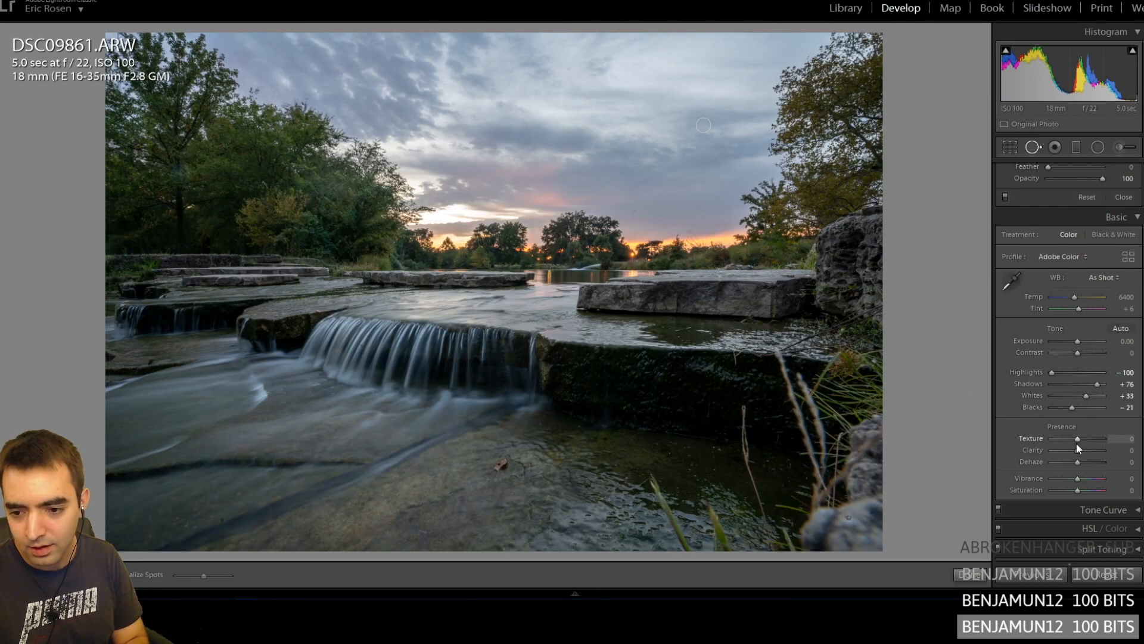
# - Set Texture to +33 and Clarity to +21, and compare the edit with the original photo
pyautogui.moveTo(1082, 438); pyautogui.dragTo(1081, 450)
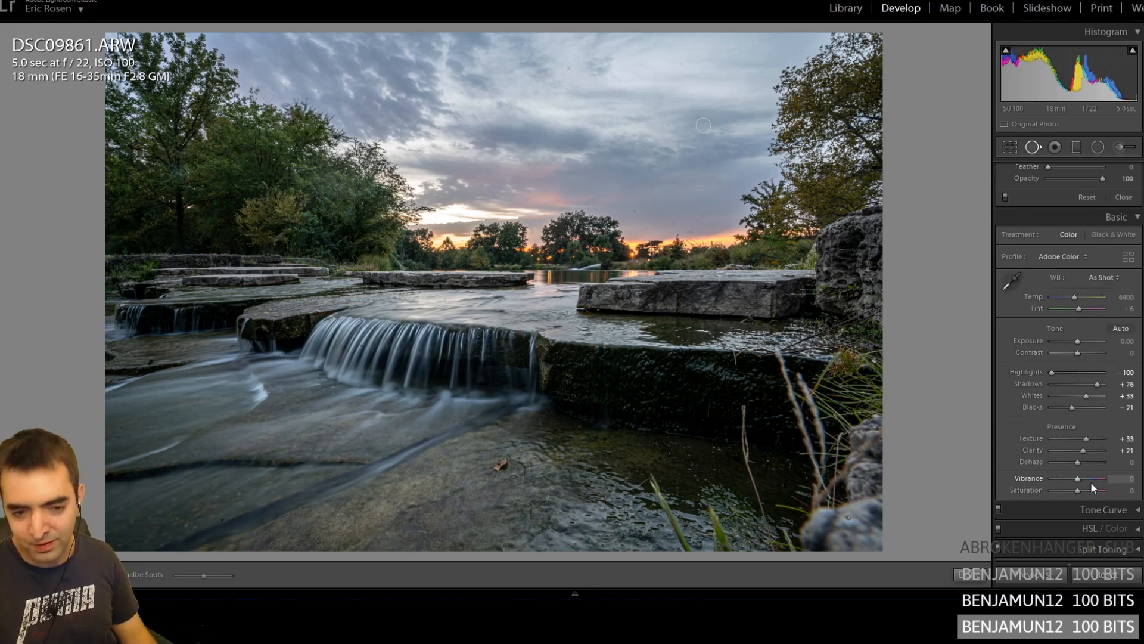
pyautogui.press('\\')
pyautogui.press('\\')
pyautogui.press('\\')
pyautogui.press('\\')
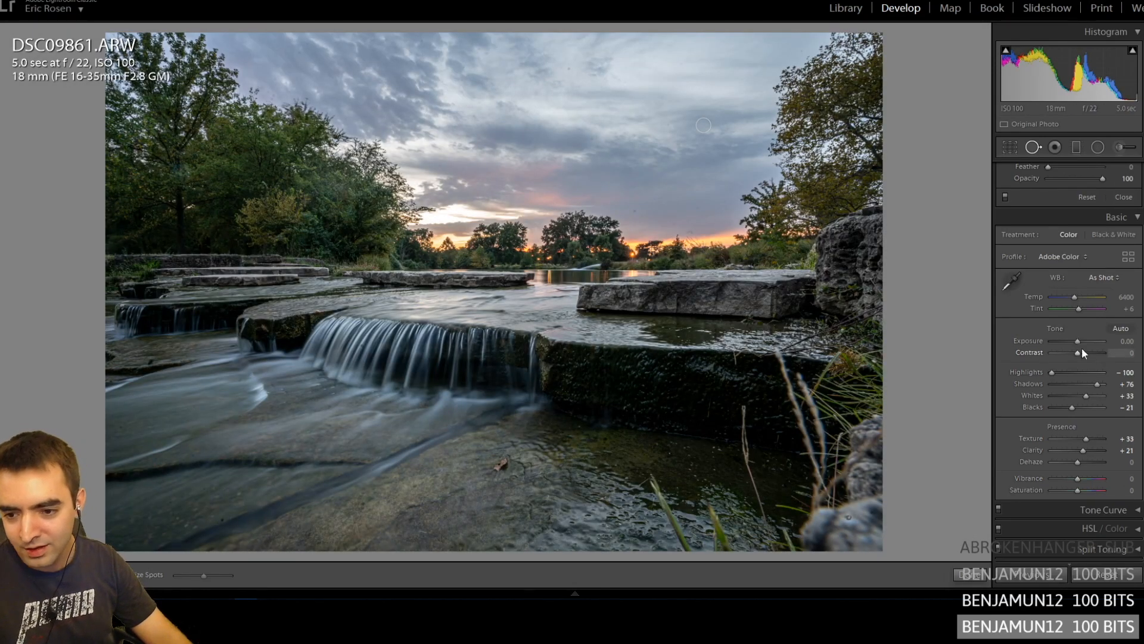
# - Set Contrast to +24 and shift the white balance to Temp 7238 and Tint +36
pyautogui.moveTo(1079, 353); pyautogui.dragTo(1085, 355)
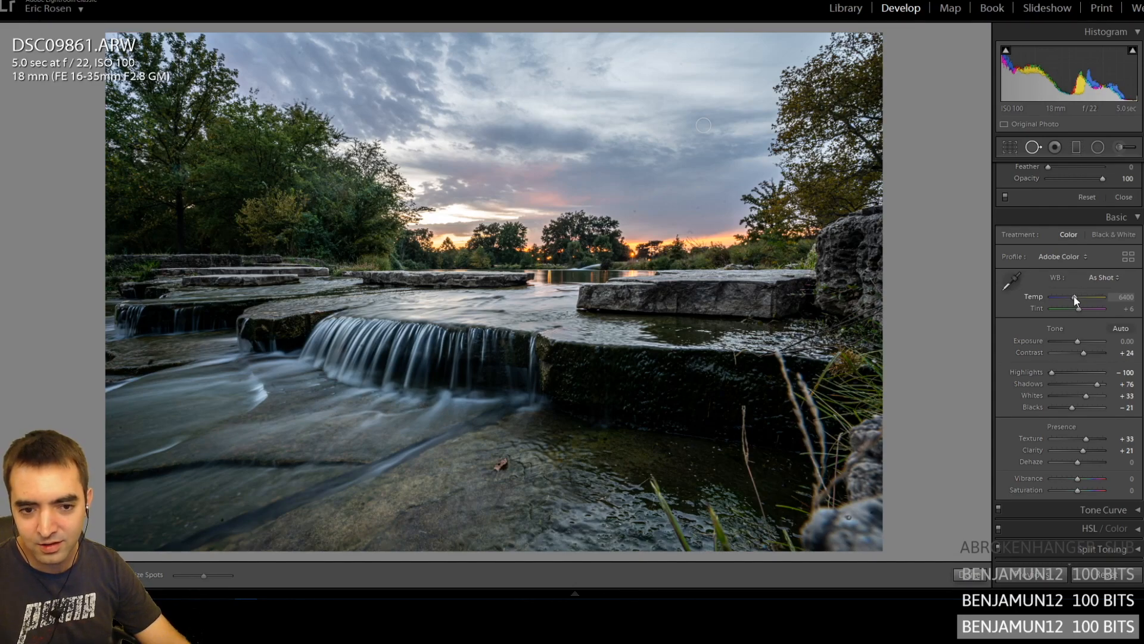
pyautogui.moveTo(1074, 296); pyautogui.dragTo(1078, 298)
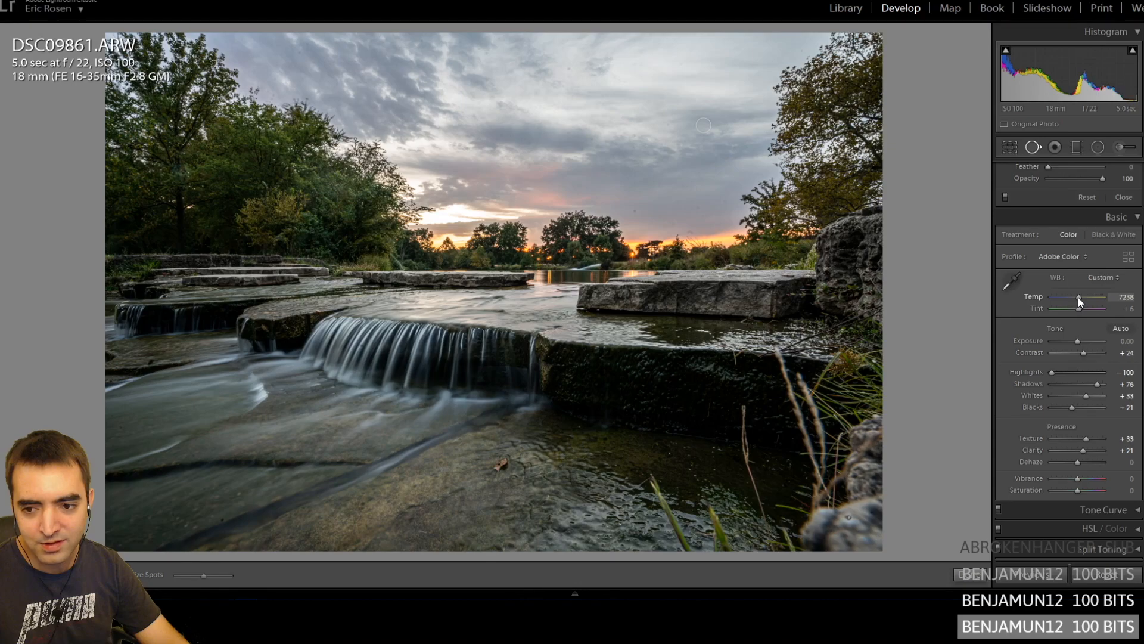
pyautogui.moveTo(1080, 308); pyautogui.dragTo(1084, 309)
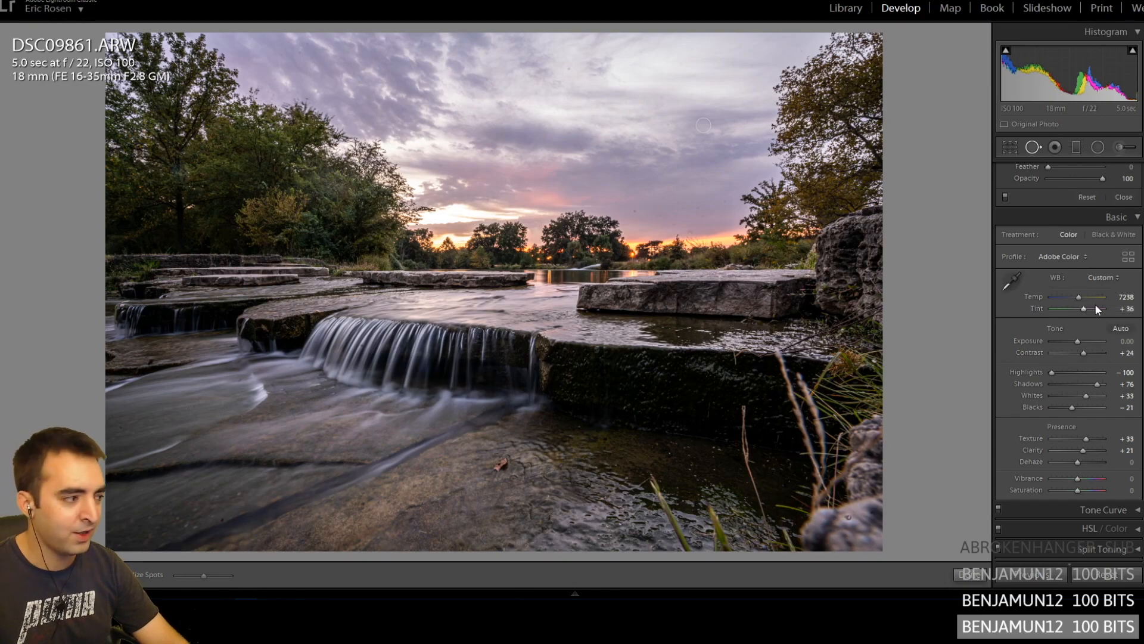
# - Compare the before and after versions of the photo to examine the contrast and white balance changes
pyautogui.press('\\')
pyautogui.press('\\')
pyautogui.press('\\')
pyautogui.press('\\')
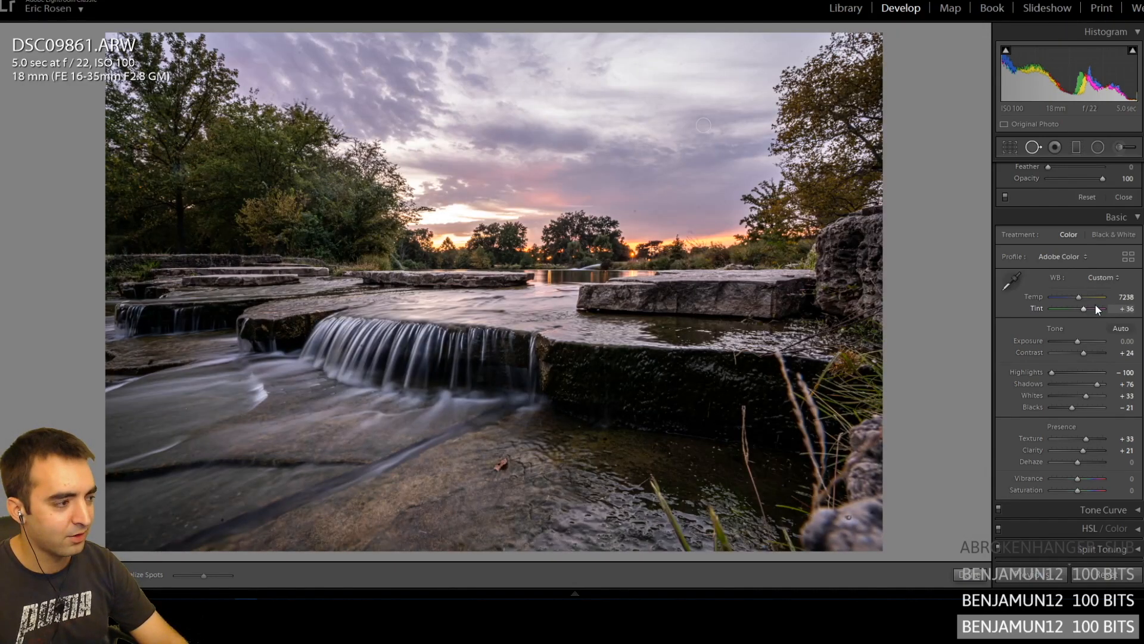
pyautogui.press('\\')
pyautogui.press('\\')
pyautogui.press('\\')
pyautogui.press('\\')
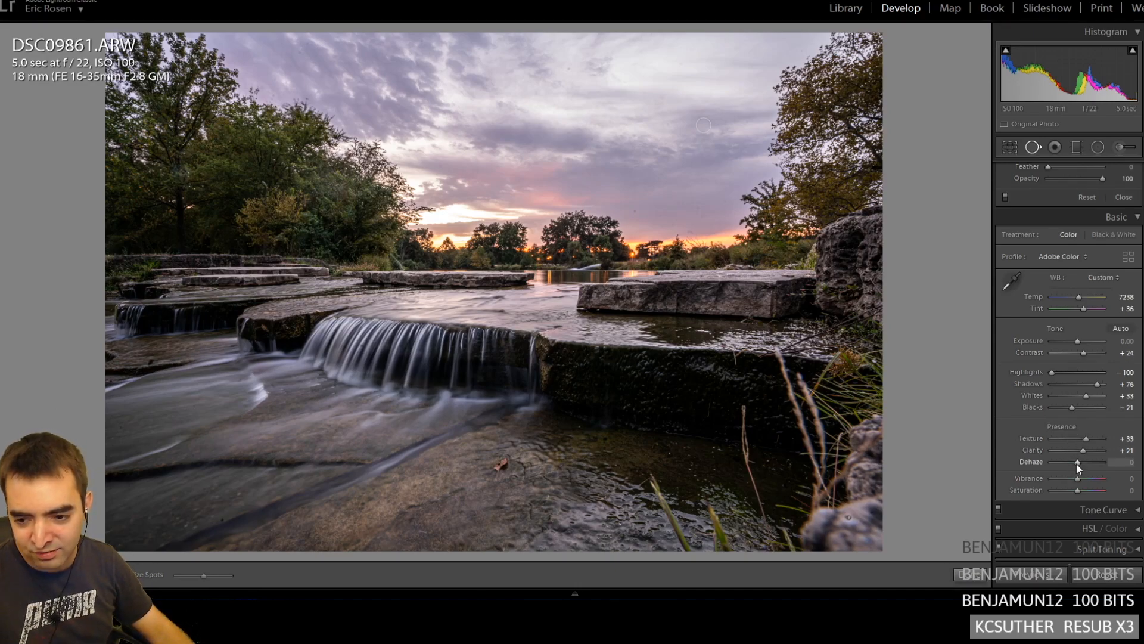
# - Set Dehaze to +17 and Vibrance to +19, trying Vibrance at +100 along the way
pyautogui.moveTo(1078, 461); pyautogui.dragTo(1083, 463)
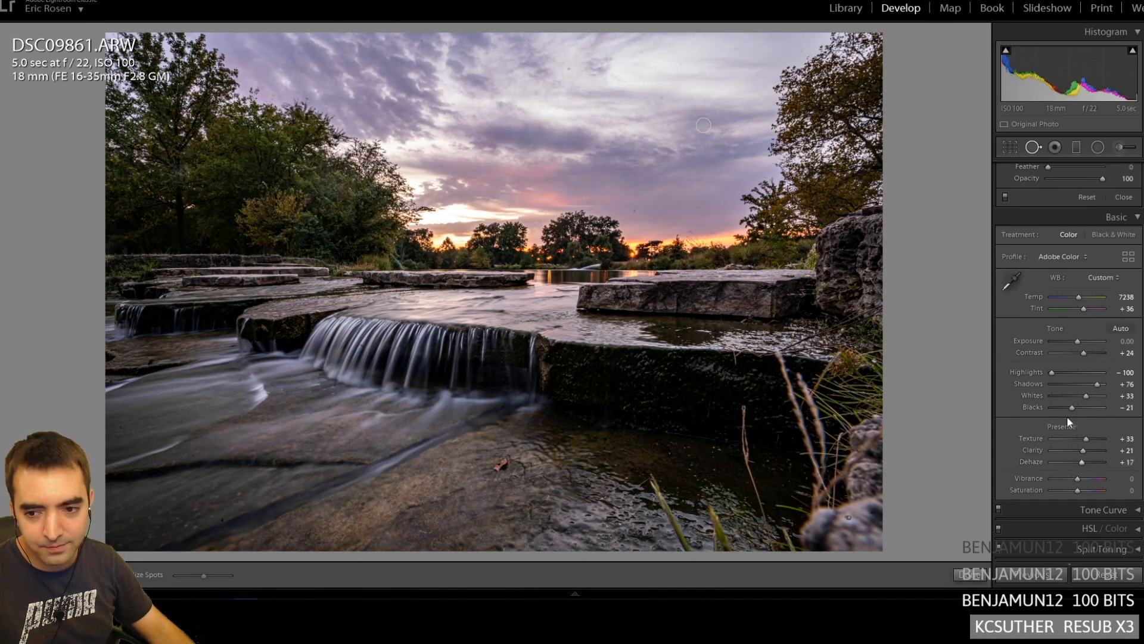
pyautogui.scroll(-3, 1083, 409)
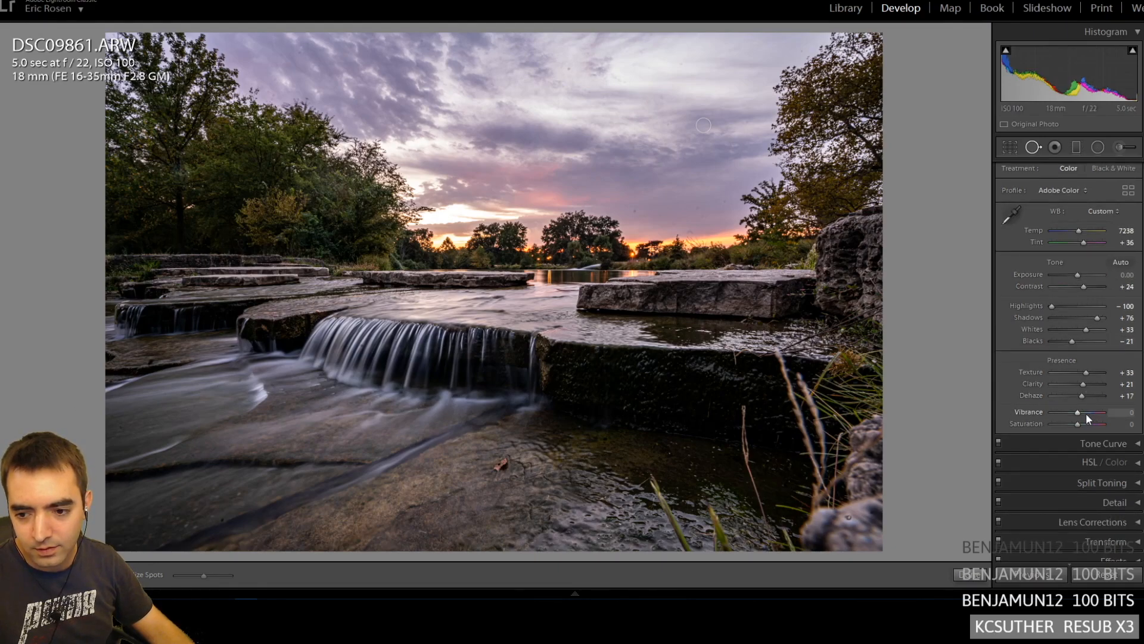
pyautogui.click(1083, 412)
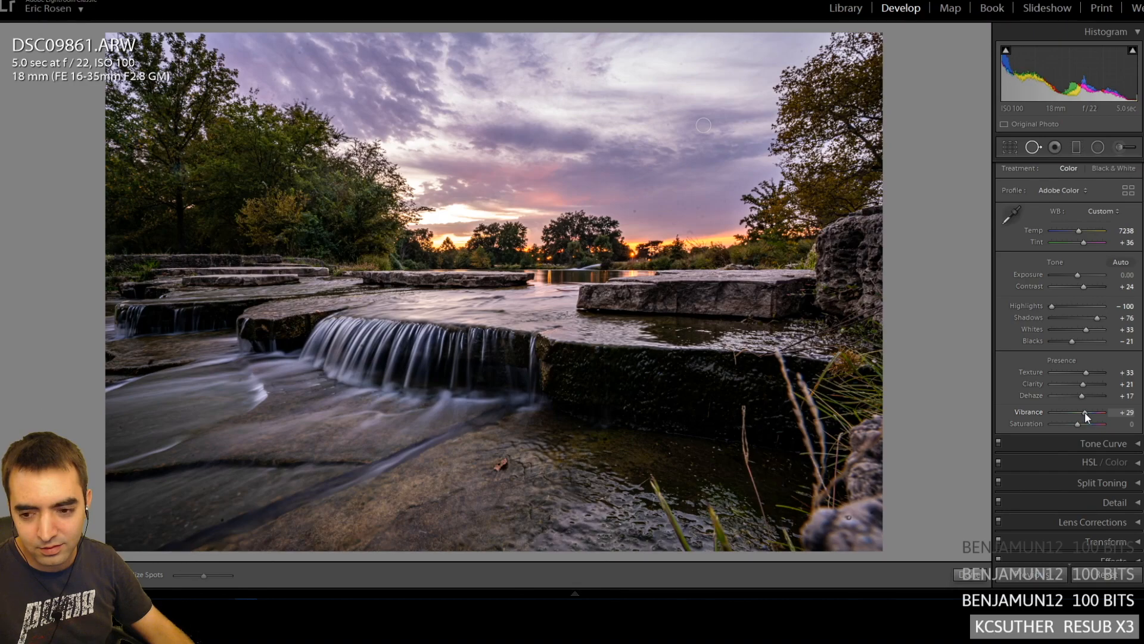
pyautogui.moveTo(1085, 413); pyautogui.dragTo(1136, 422)
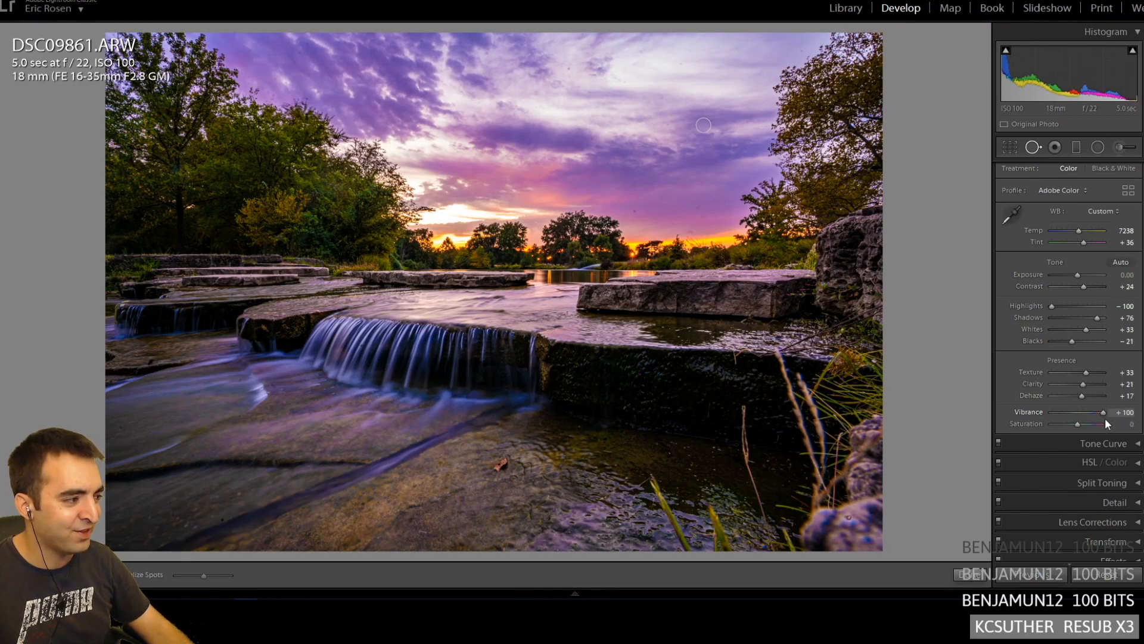
pyautogui.moveTo(1100, 417); pyautogui.dragTo(1083, 416)
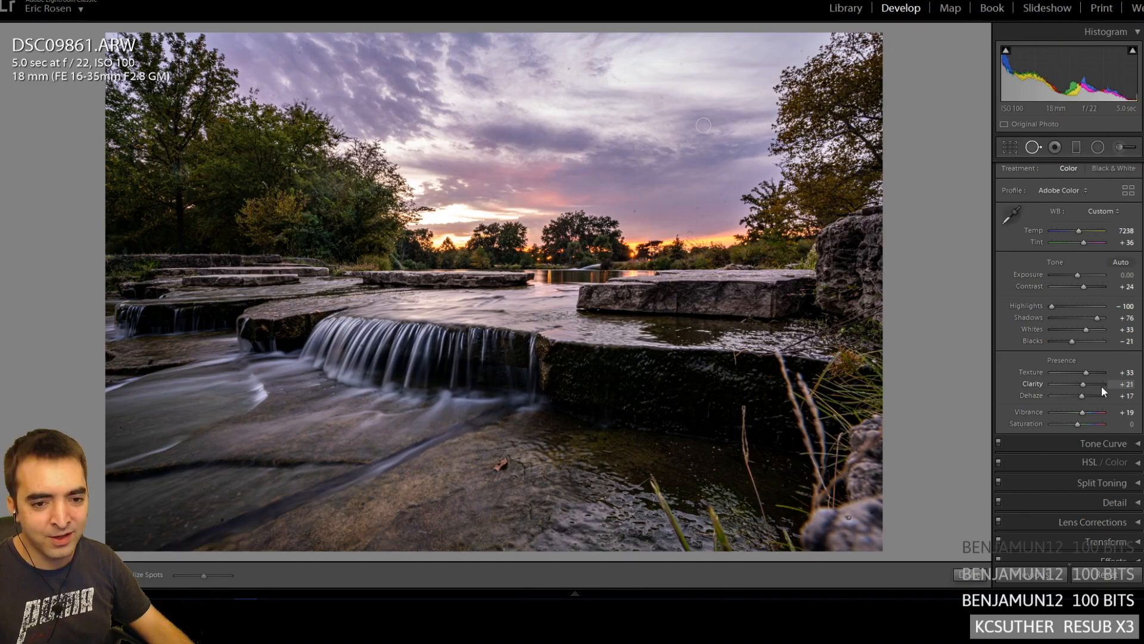
# - Try Clarity at +100, settle it at +29, and compare the edit with the original photo
pyautogui.moveTo(1102, 387); pyautogui.dragTo(1133, 391)
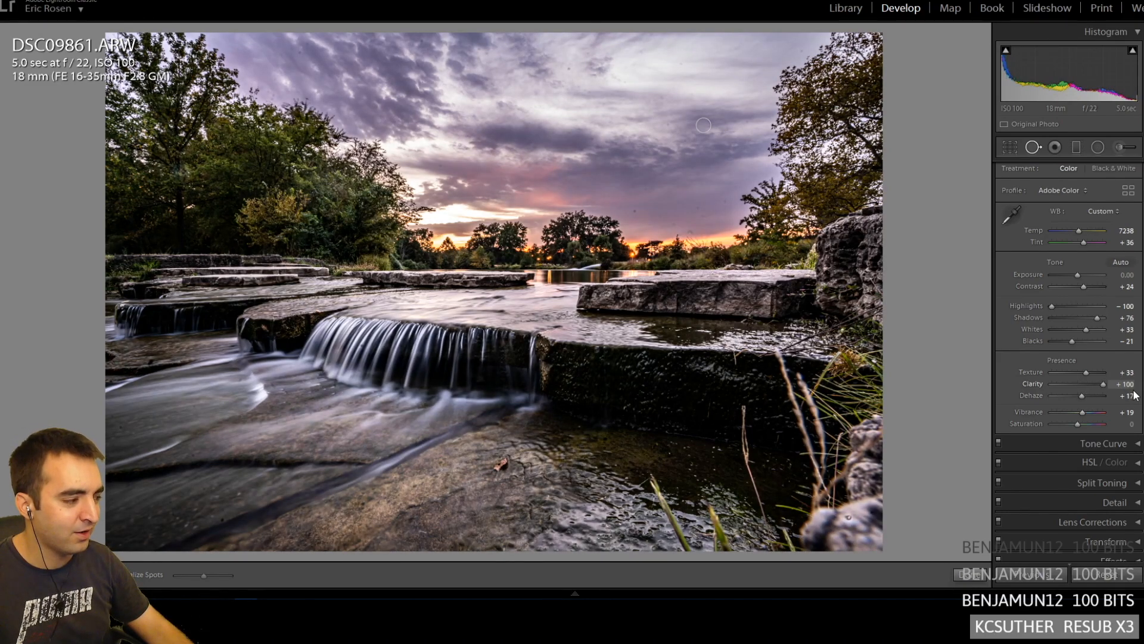
pyautogui.moveTo(1135, 395); pyautogui.dragTo(1083, 389)
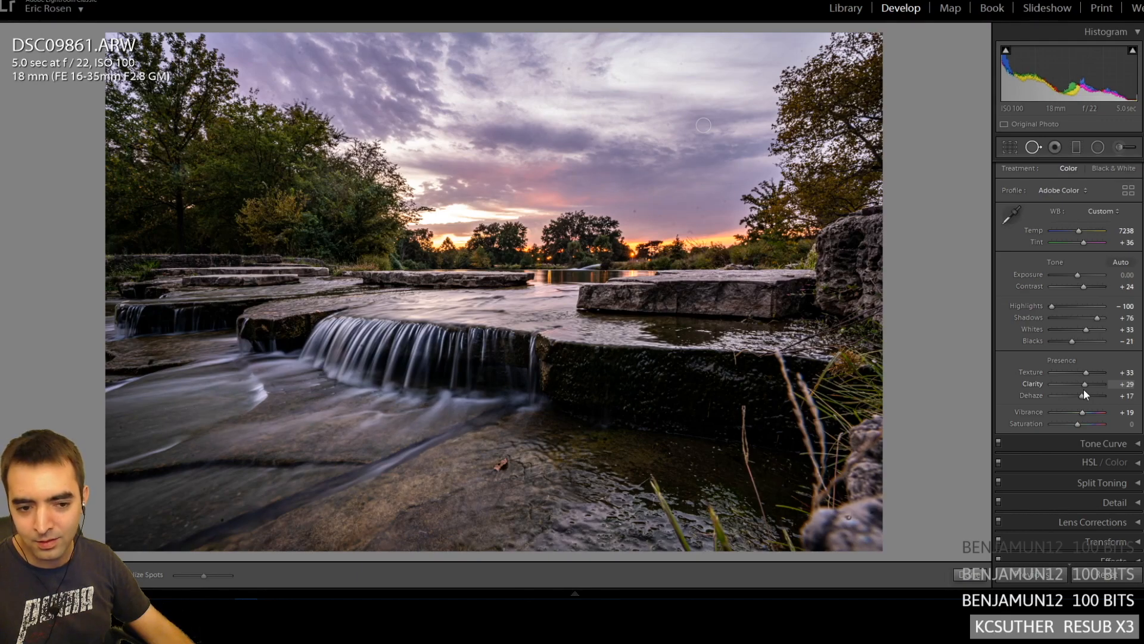
pyautogui.press('\\')
pyautogui.press('\\')
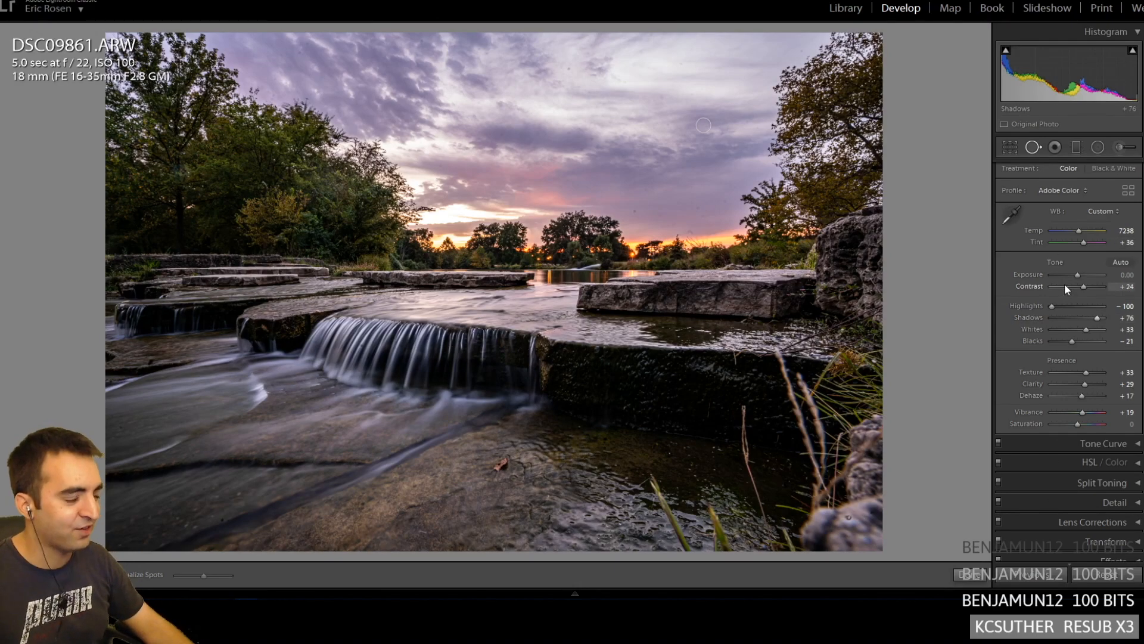
# - Shape the RGB point tone curve into a gentle S, raising the highlights to about 78.4 / 82.7 % and slightly lowering the shadows
pyautogui.scroll(-2, 1054, 316)
pyautogui.click(1117, 409)
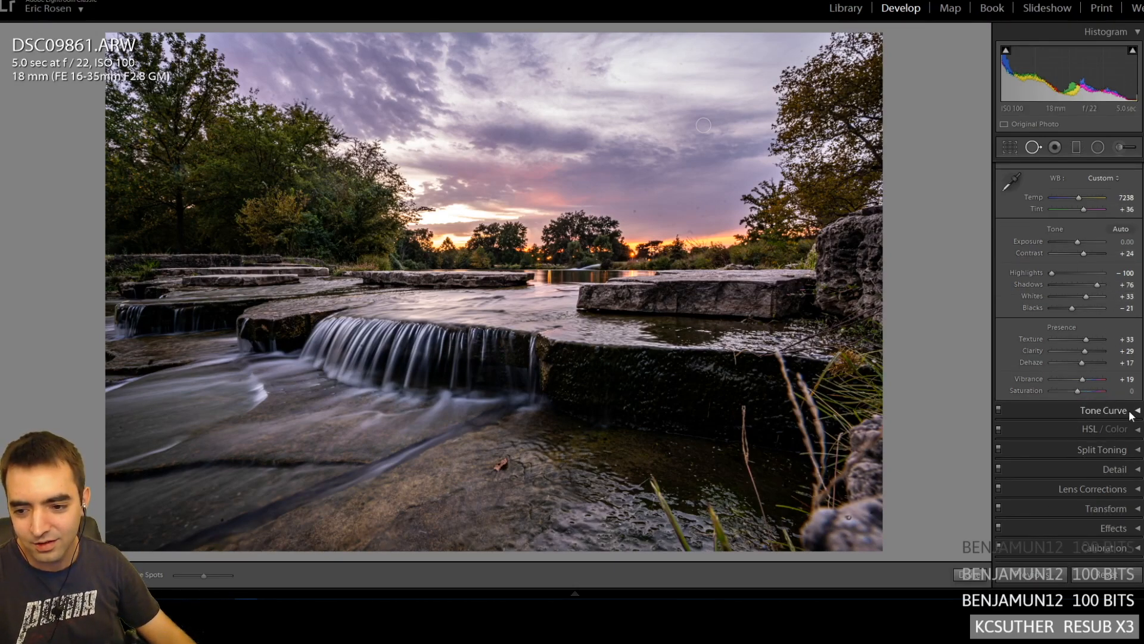
pyautogui.scroll(4, 1076, 355)
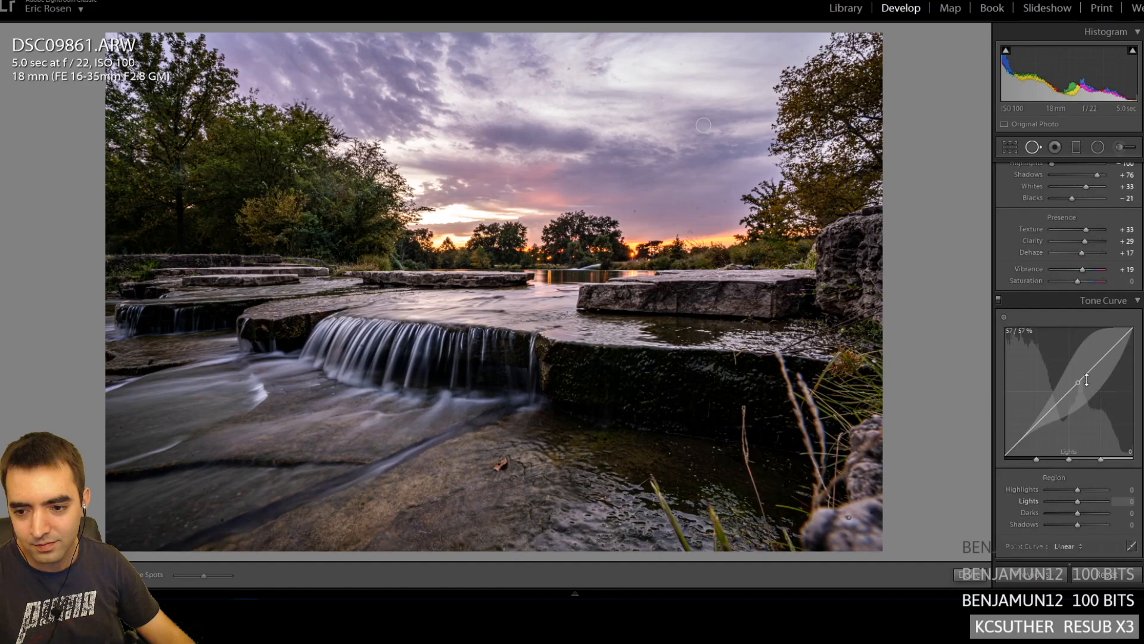
pyautogui.click(1130, 545)
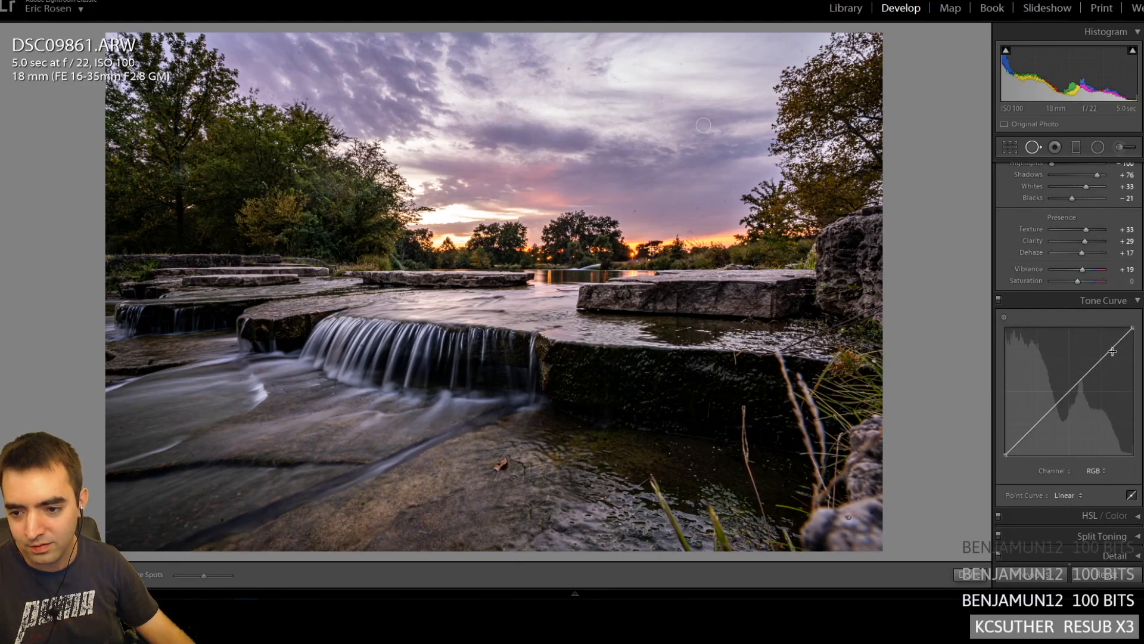
pyautogui.moveTo(1111, 354); pyautogui.dragTo(1106, 348)
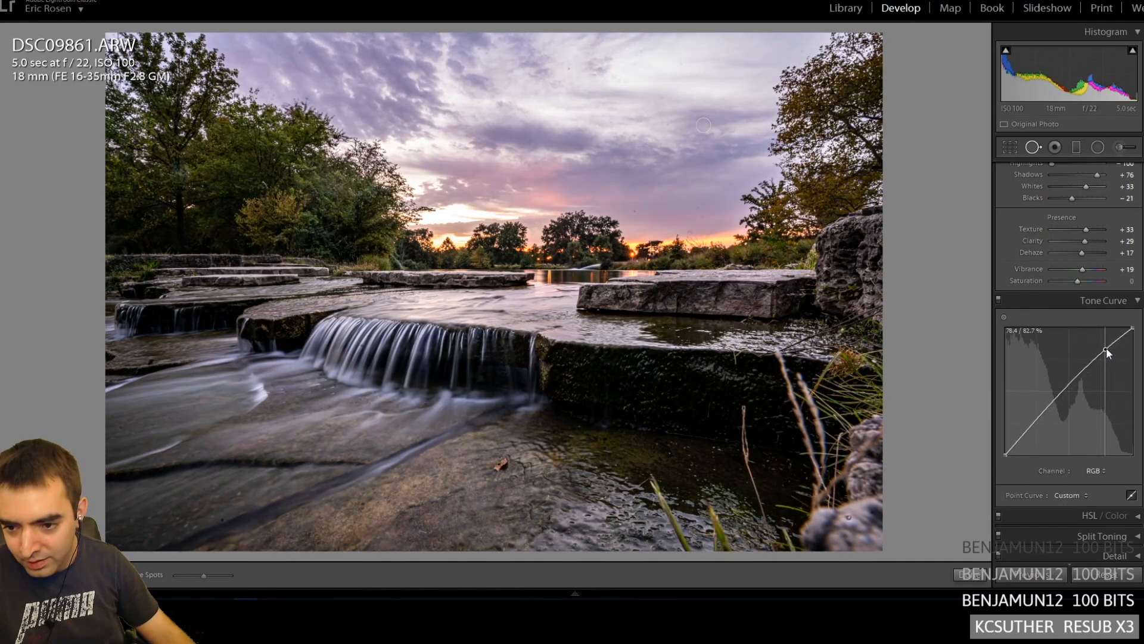
pyautogui.moveTo(1026, 430); pyautogui.dragTo(1029, 433)
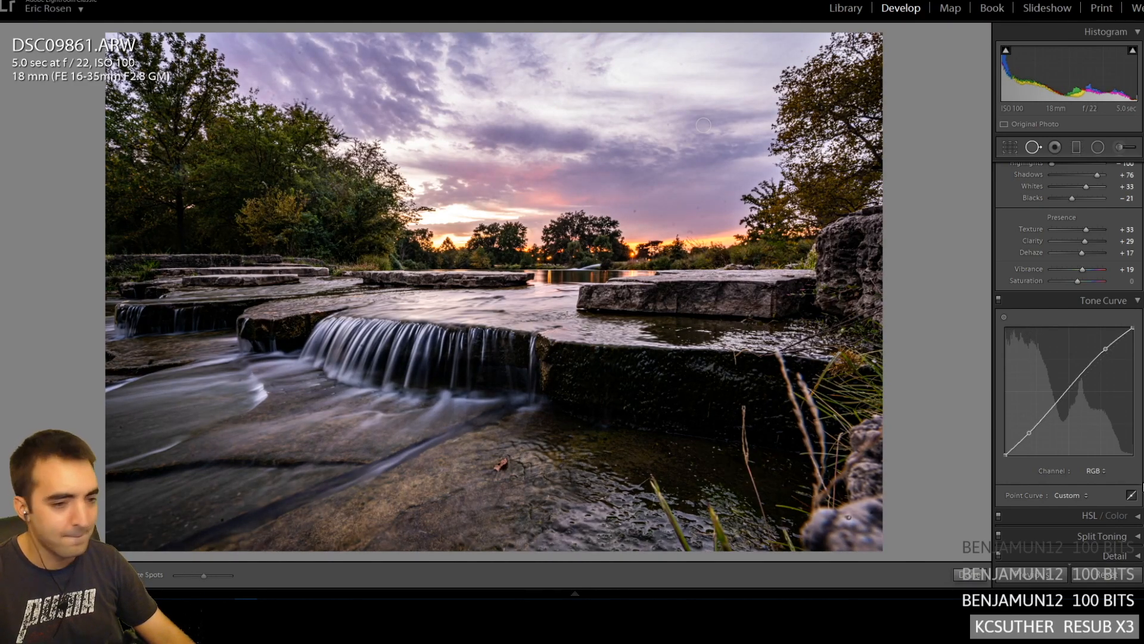
# - Examine the hue, saturation and luminance adjustments offered for all colour ranges, including the orange range alone
pyautogui.scroll(-3, 1104, 470)
pyautogui.click(1124, 432)
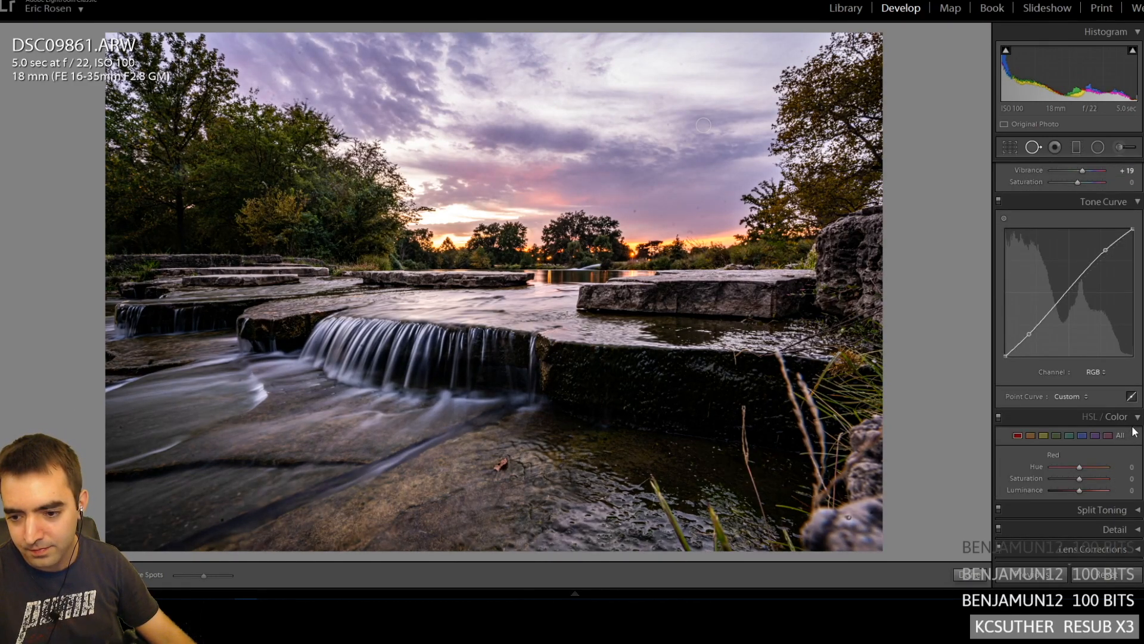
pyautogui.click(1116, 437)
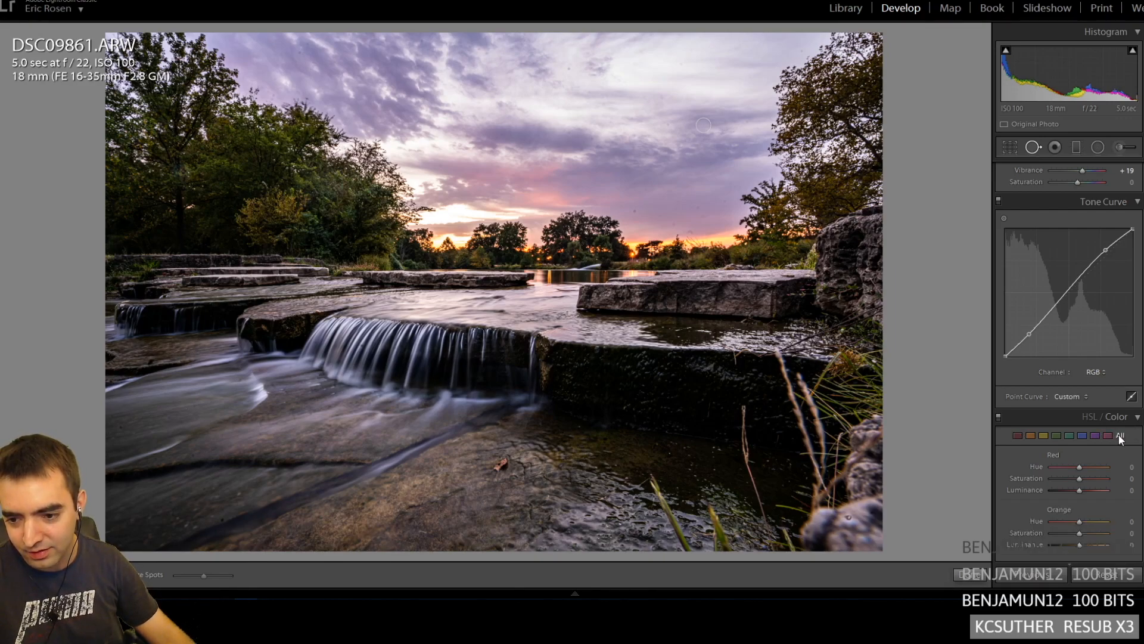
pyautogui.scroll(-5, 1120, 435)
pyautogui.scroll(-7, 1135, 358)
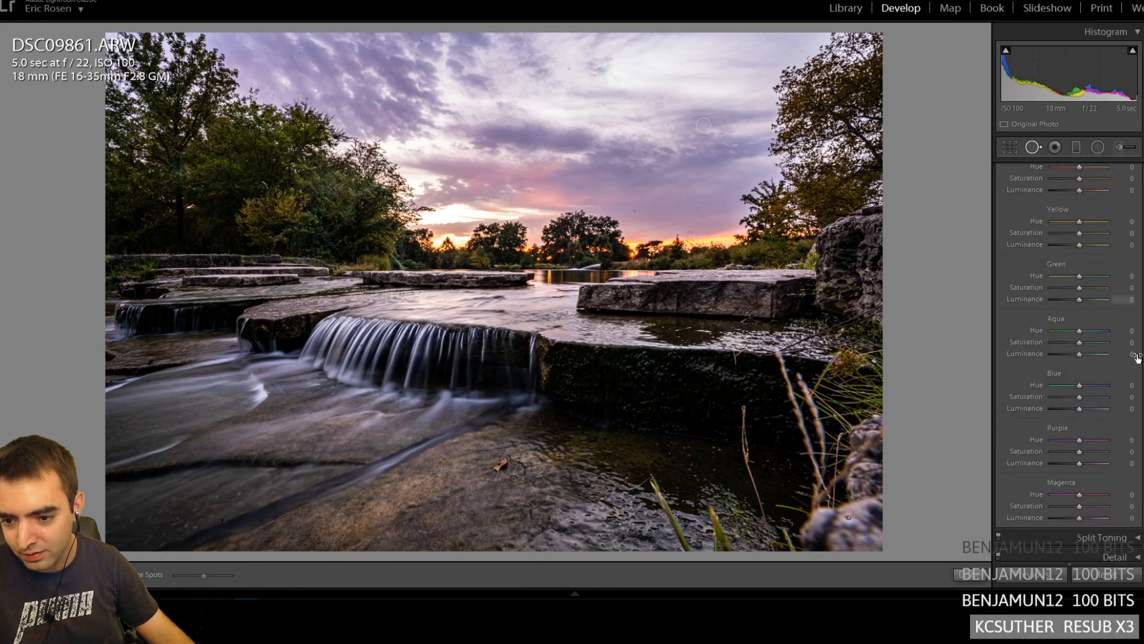
pyautogui.scroll(7, 1116, 393)
pyautogui.scroll(3, 1111, 358)
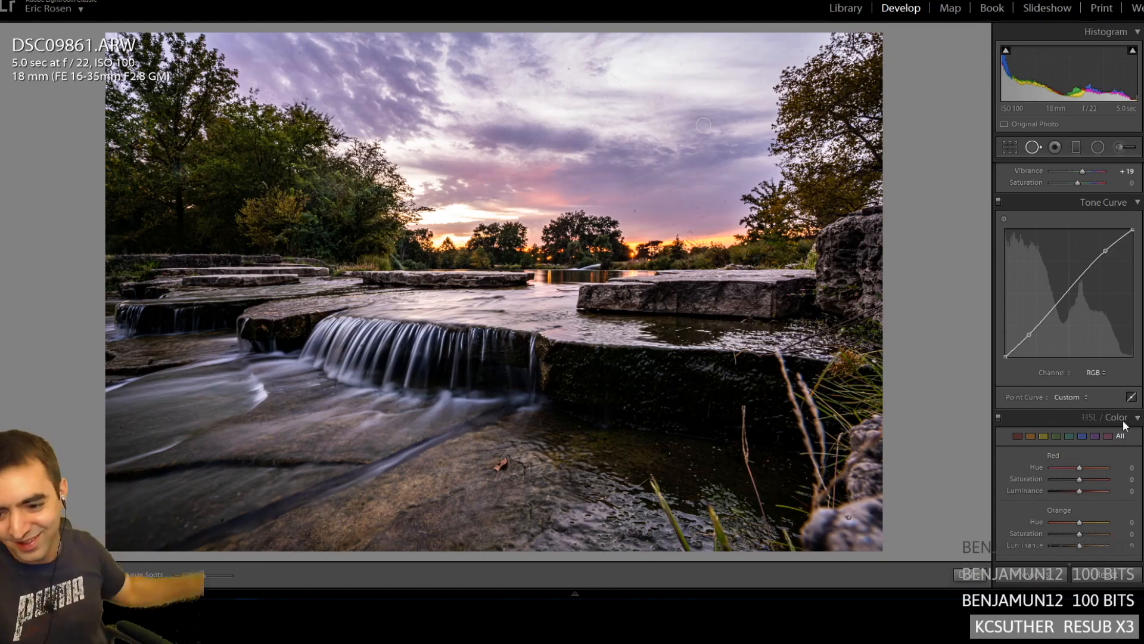
pyautogui.scroll(-6, 1105, 399)
pyautogui.scroll(-2, 1102, 393)
pyautogui.scroll(6, 1100, 357)
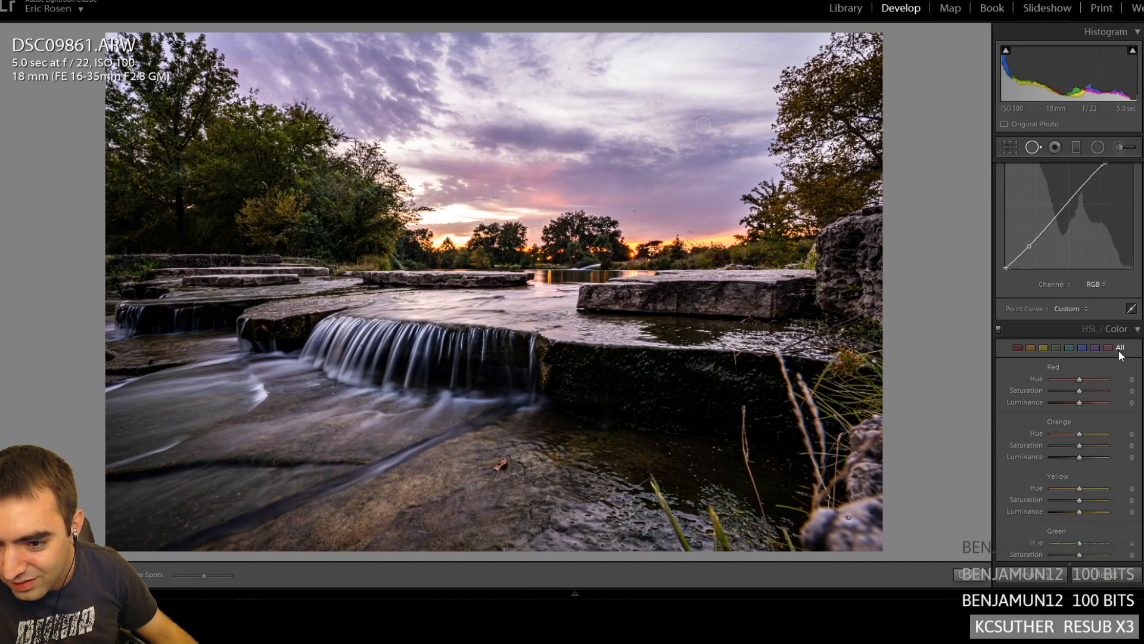
pyautogui.click(1031, 348)
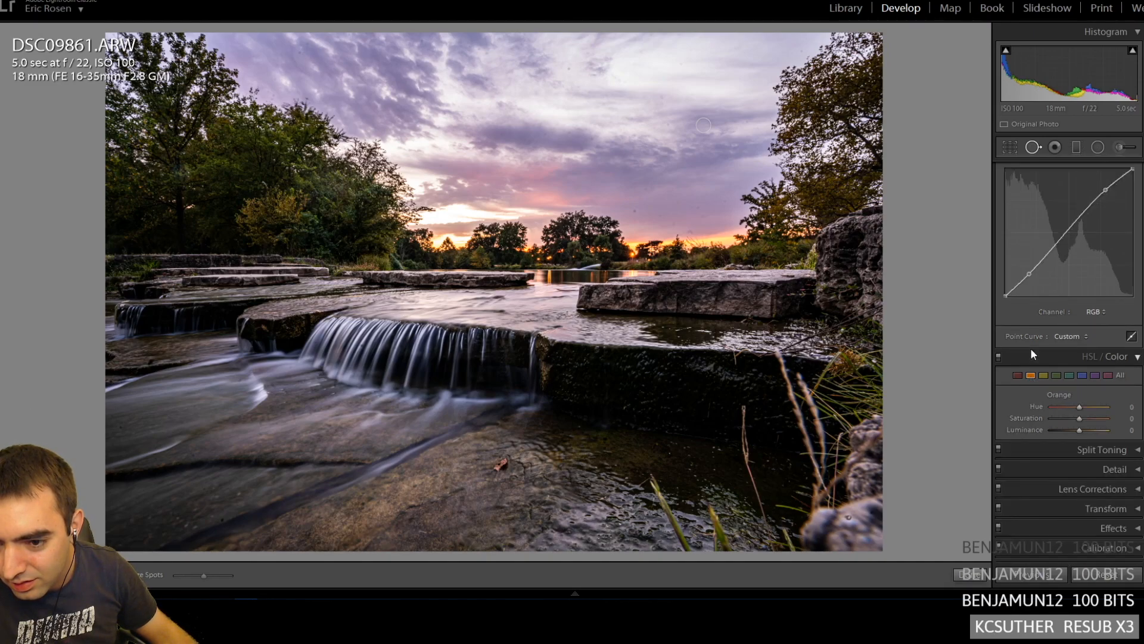
# - Set HSL saturation to Red +51, Orange +20, Yellow +29, Green +49 and Purple +29, comparing with the HSL adjustments off
pyautogui.click(1087, 357)
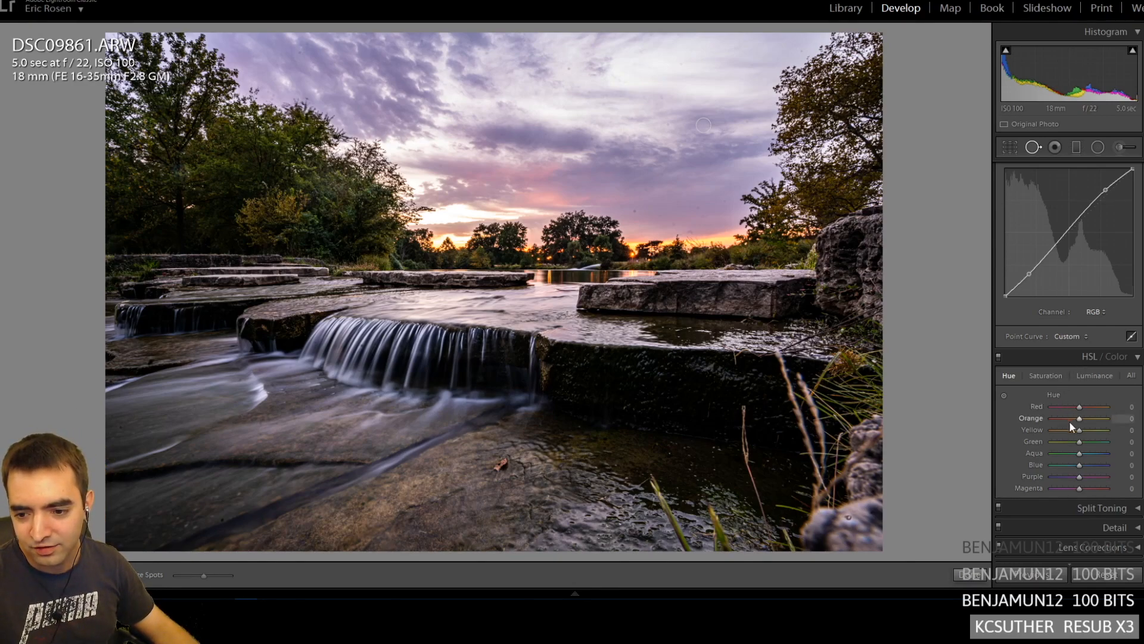
pyautogui.click(1046, 375)
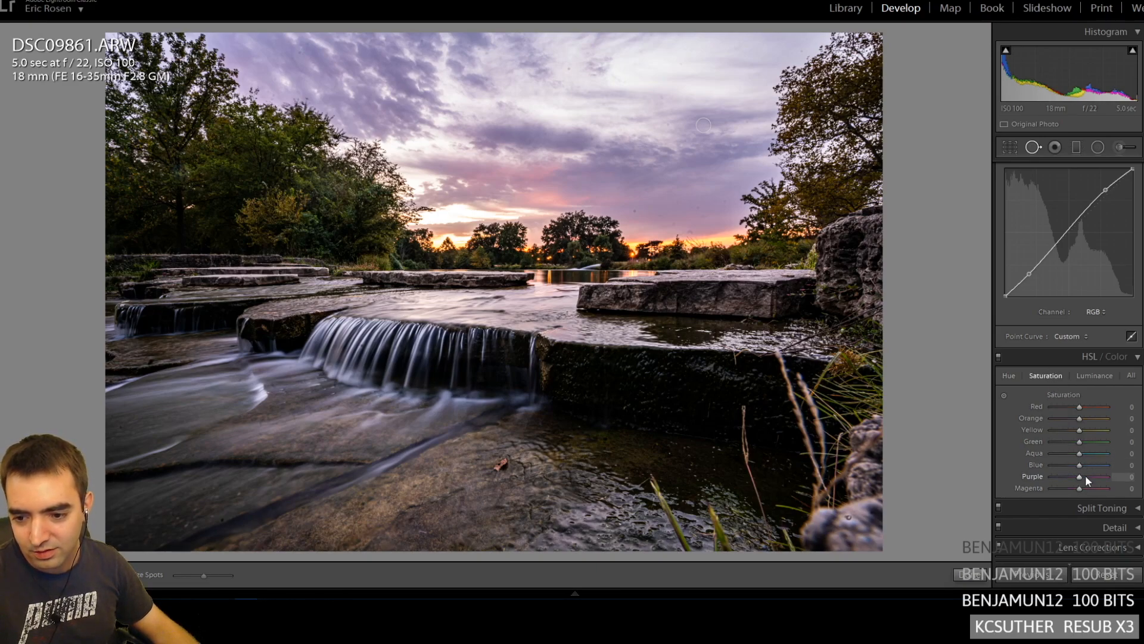
pyautogui.click(1086, 476)
pyautogui.click(1087, 430)
pyautogui.click(1084, 417)
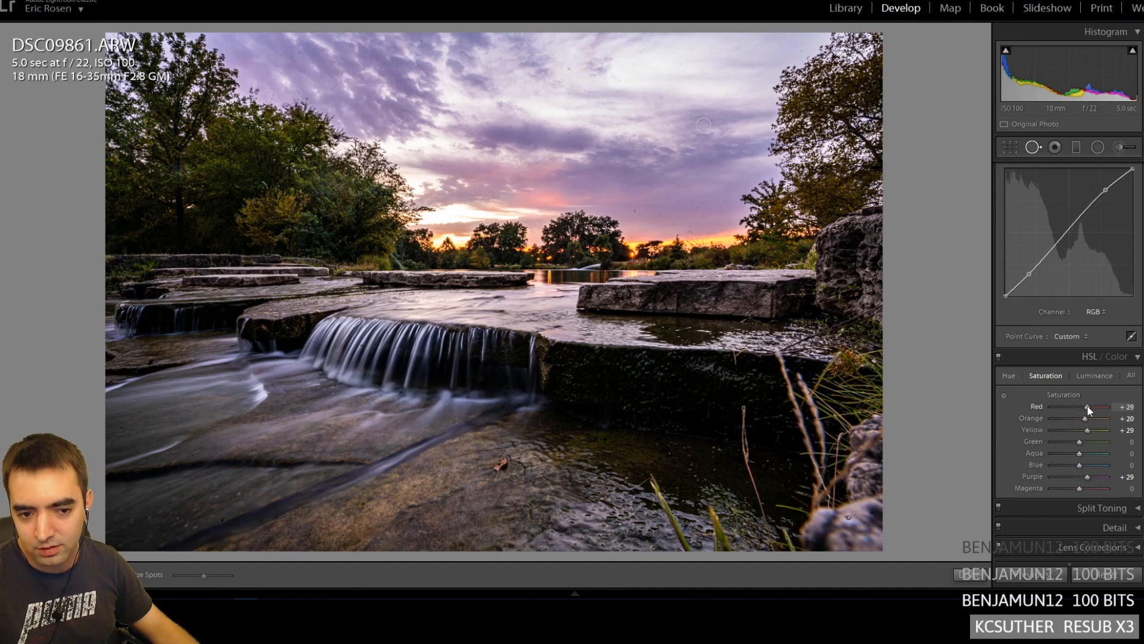
pyautogui.click(1095, 407)
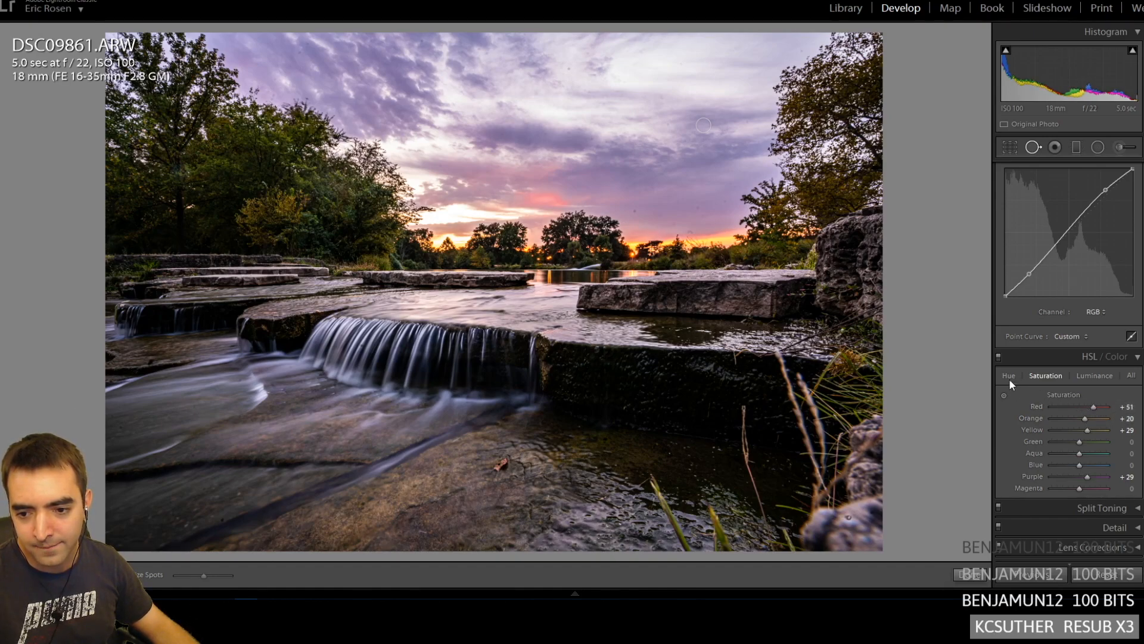
pyautogui.click(999, 356)
pyautogui.click(1000, 354)
pyautogui.click(1093, 441)
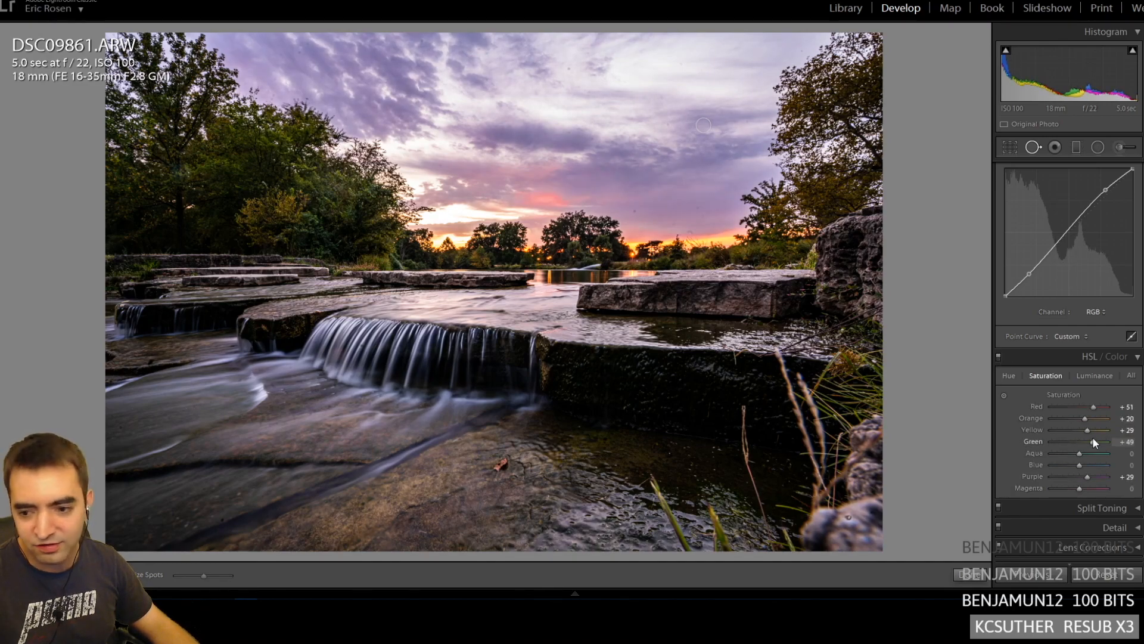
# - Set the HSL luminance of Green to +78 and Purple to -20
pyautogui.click(1091, 376)
pyautogui.moveTo(1094, 442); pyautogui.dragTo(1061, 449)
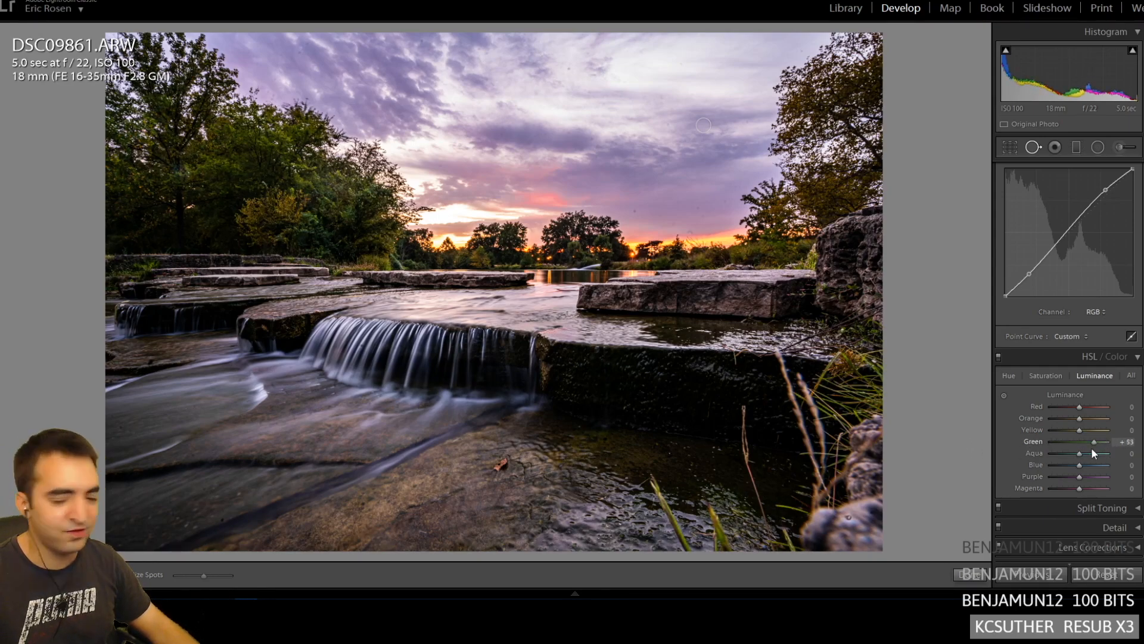
pyautogui.moveTo(1091, 451); pyautogui.dragTo(1101, 451)
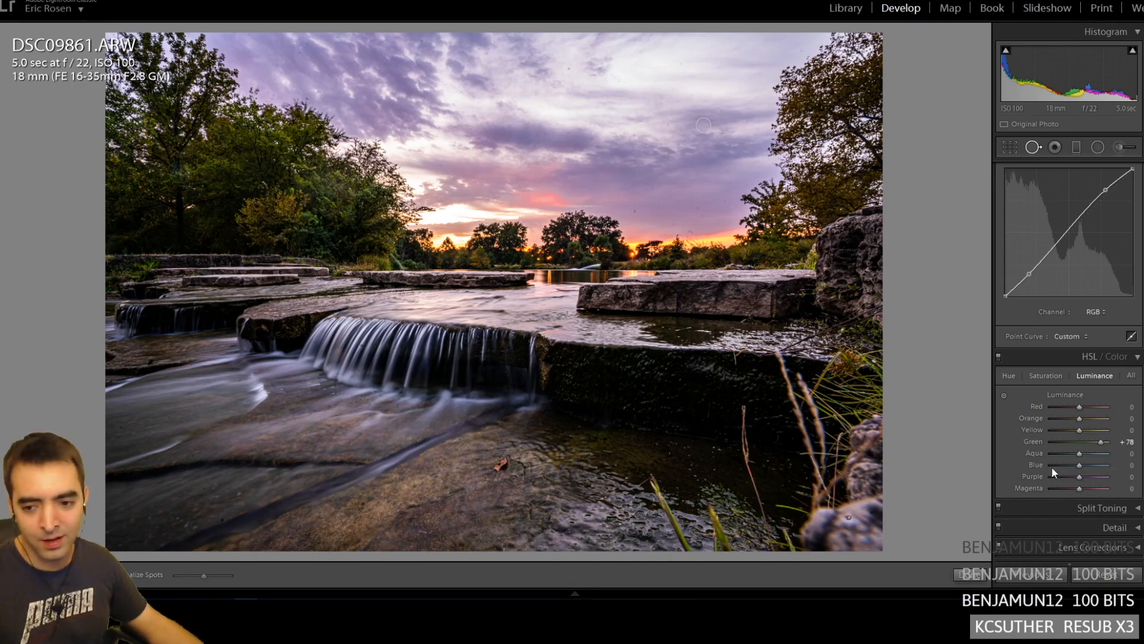
pyautogui.scroll(3, 1092, 452)
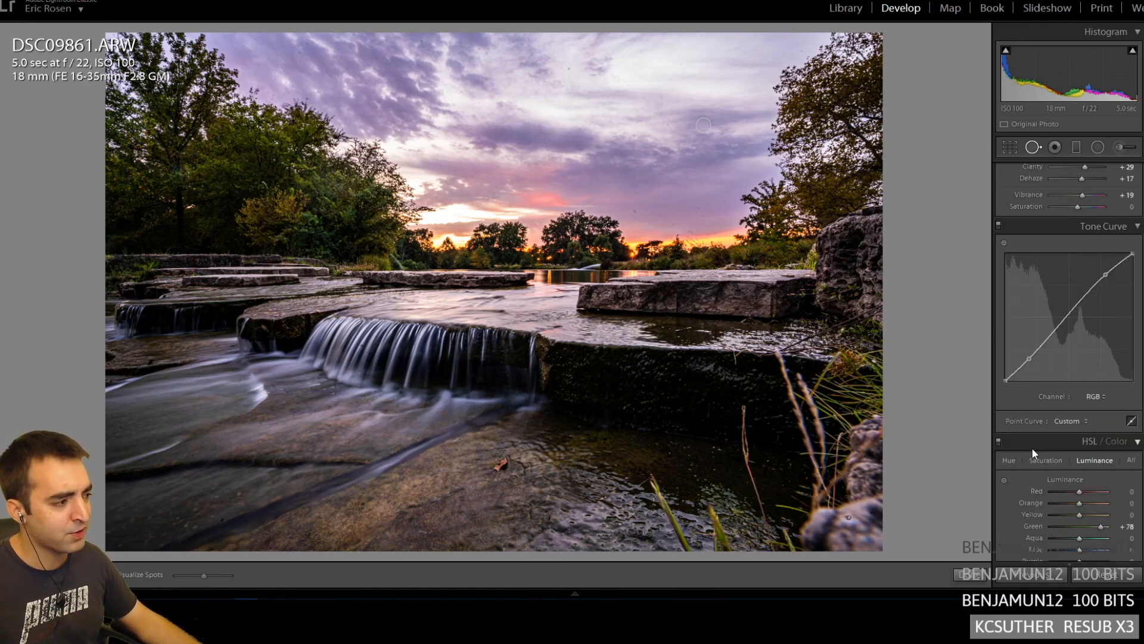
pyautogui.scroll(-5, 1088, 411)
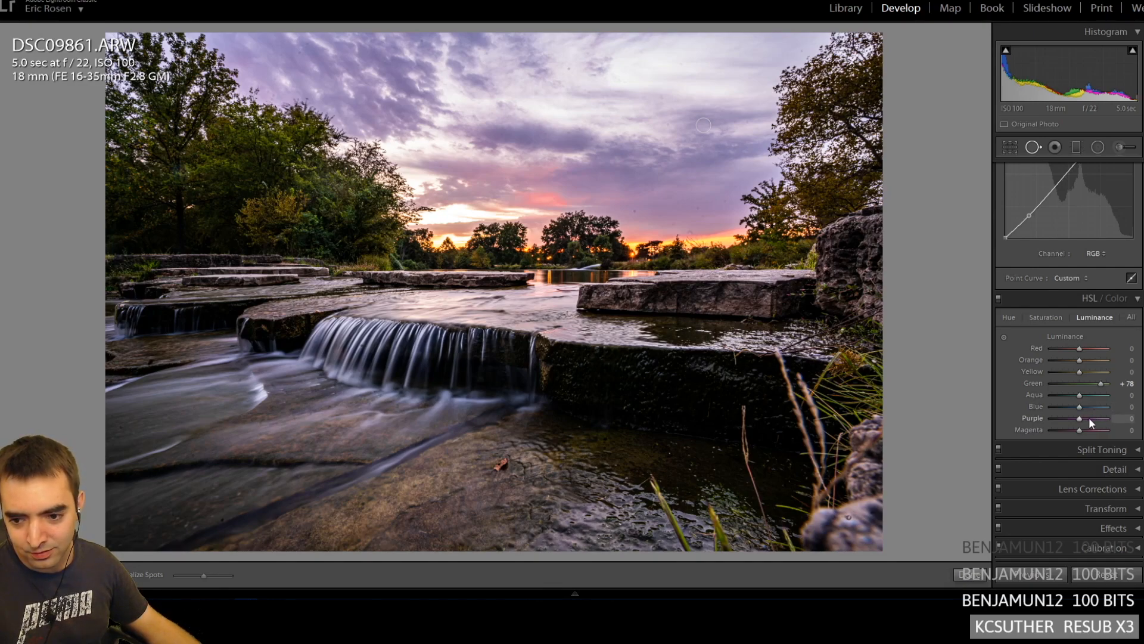
pyautogui.moveTo(1090, 421)
pyautogui.mouseDown()
pyautogui.moveTo(1065, 421)
pyautogui.moveTo(1088, 420)
pyautogui.moveTo(1065, 423)
pyautogui.moveTo(1074, 423)
pyautogui.mouseUp()
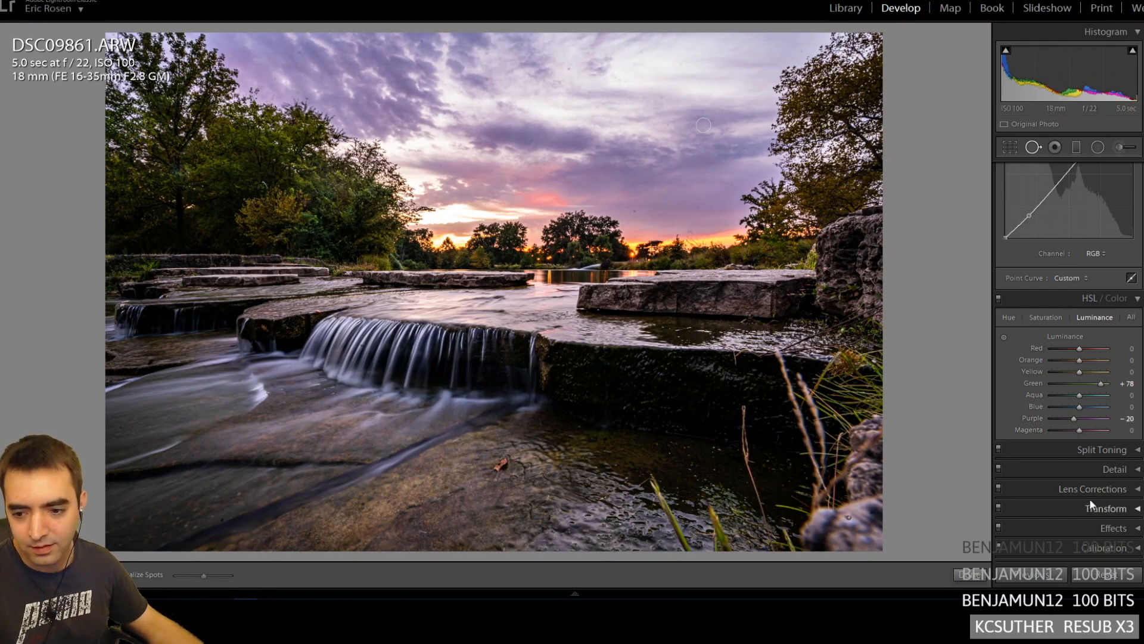
# - Set sharpening to Amount 80, Radius 1.5 and Masking 96
pyautogui.click(1114, 449)
pyautogui.scroll(-5, 1108, 456)
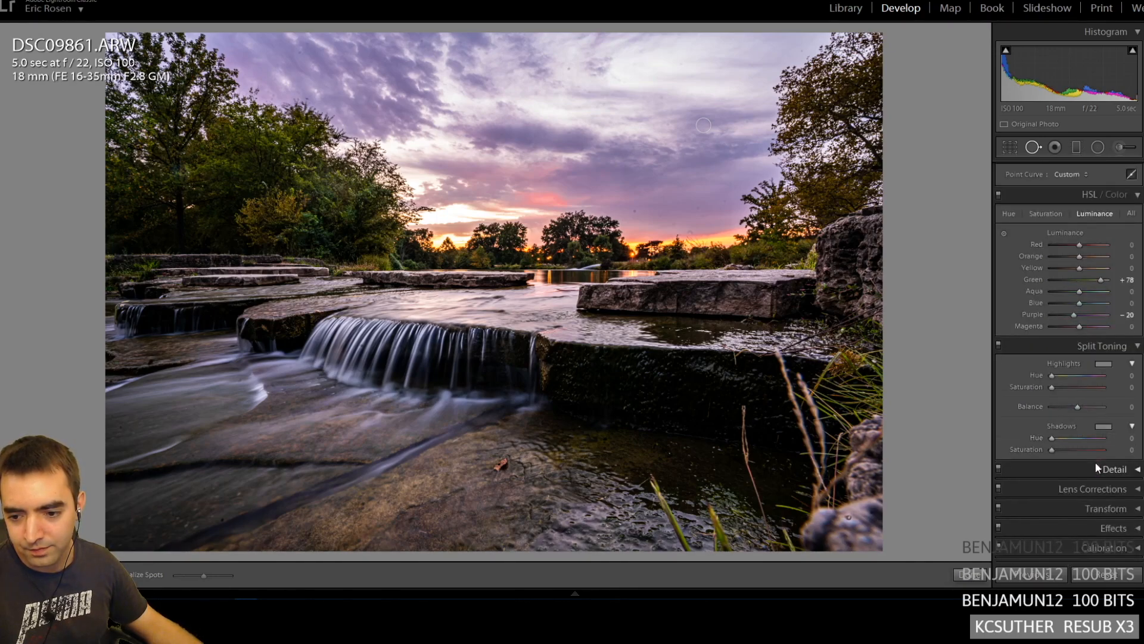
pyautogui.click(1096, 468)
pyautogui.moveTo(1064, 336); pyautogui.dragTo(1102, 373)
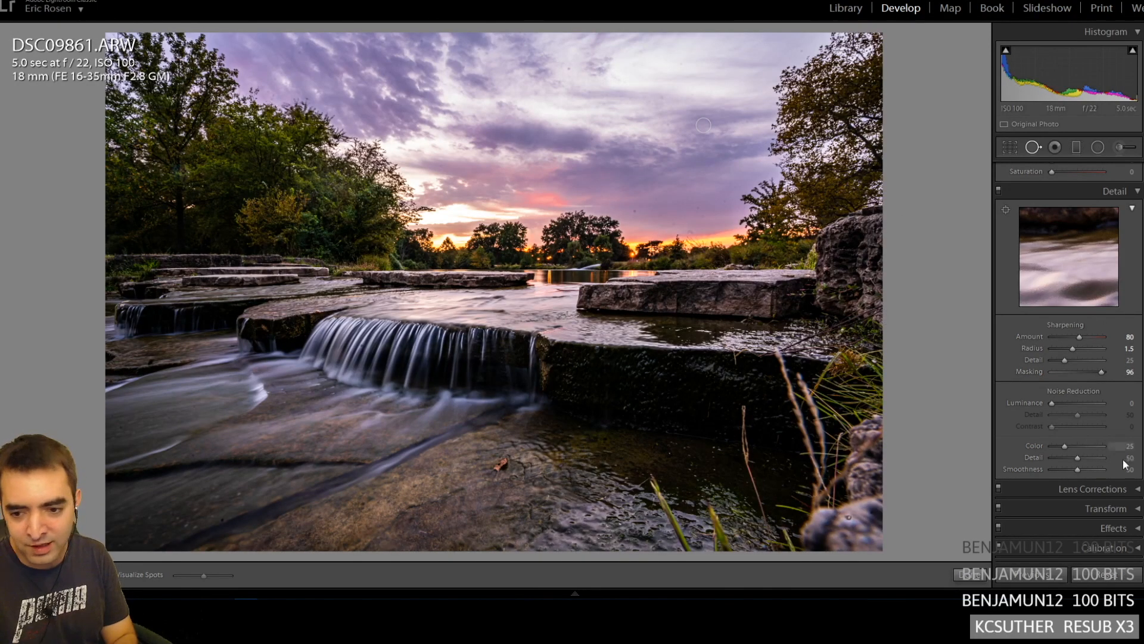
# - Enable lens profile corrections and chromatic aberration removal for the photo
pyautogui.click(1114, 528)
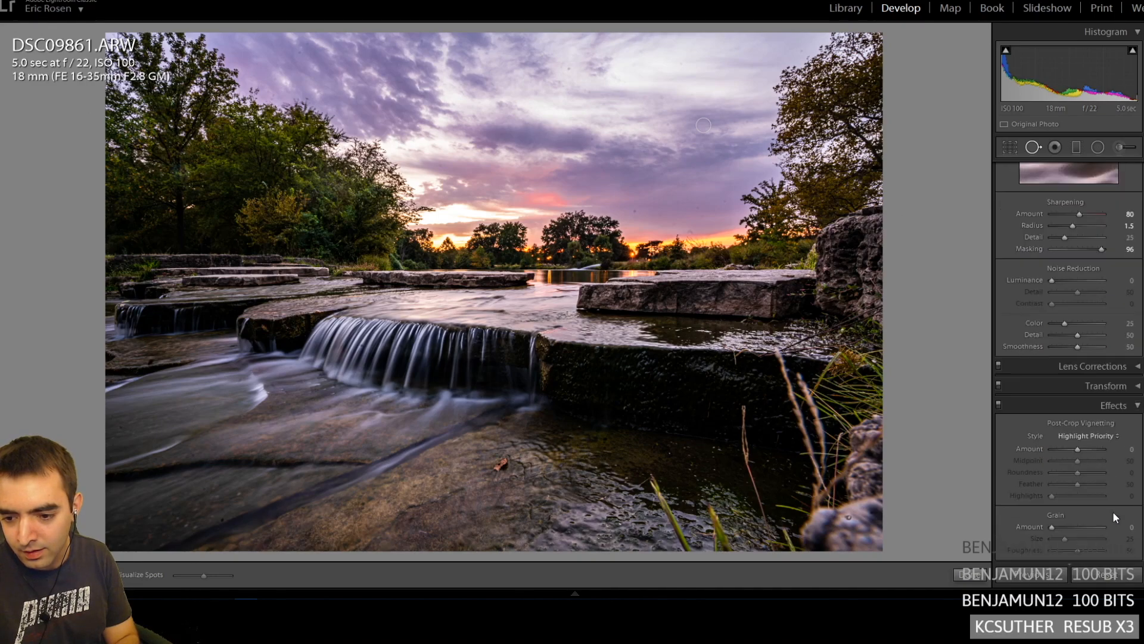
pyautogui.click(1109, 382)
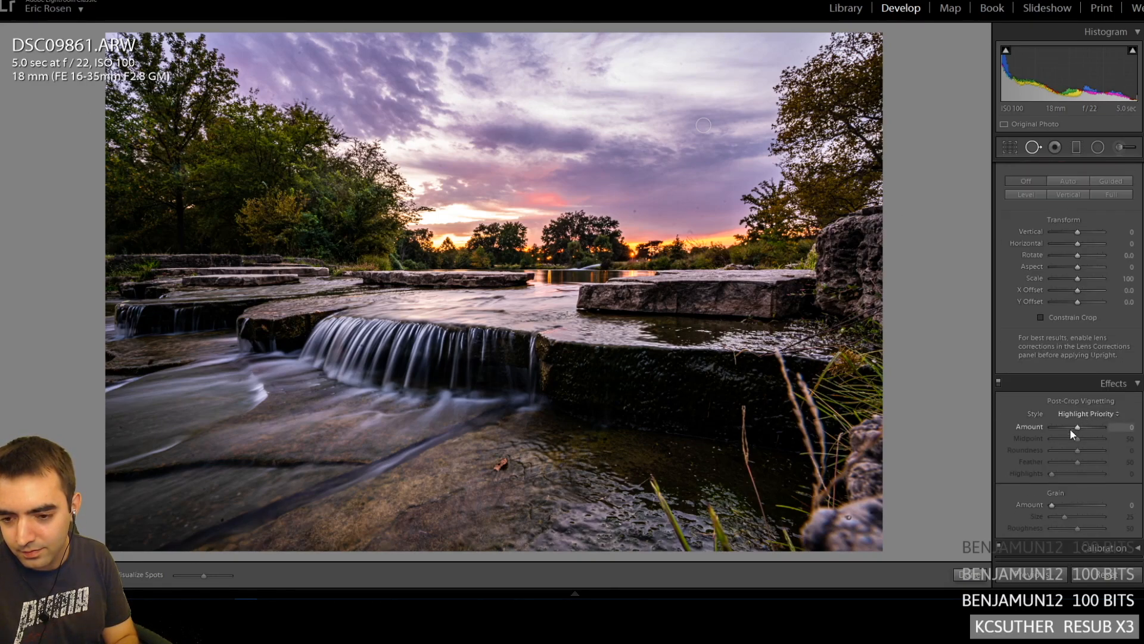
pyautogui.scroll(5, 1074, 425)
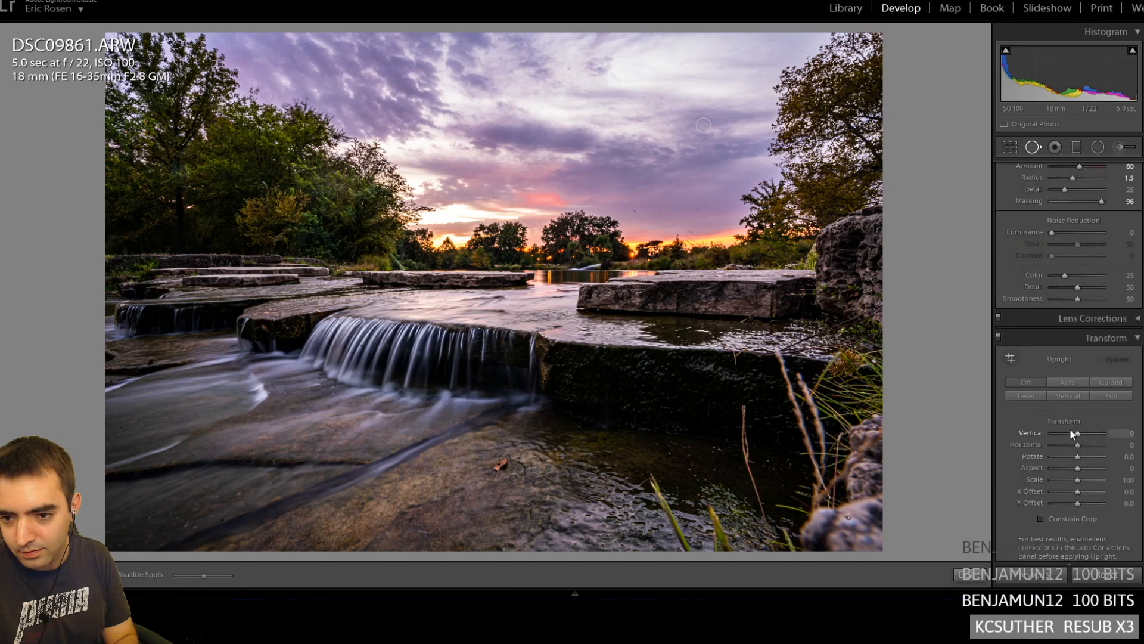
pyautogui.scroll(-4, 1069, 434)
pyautogui.scroll(2, 1069, 433)
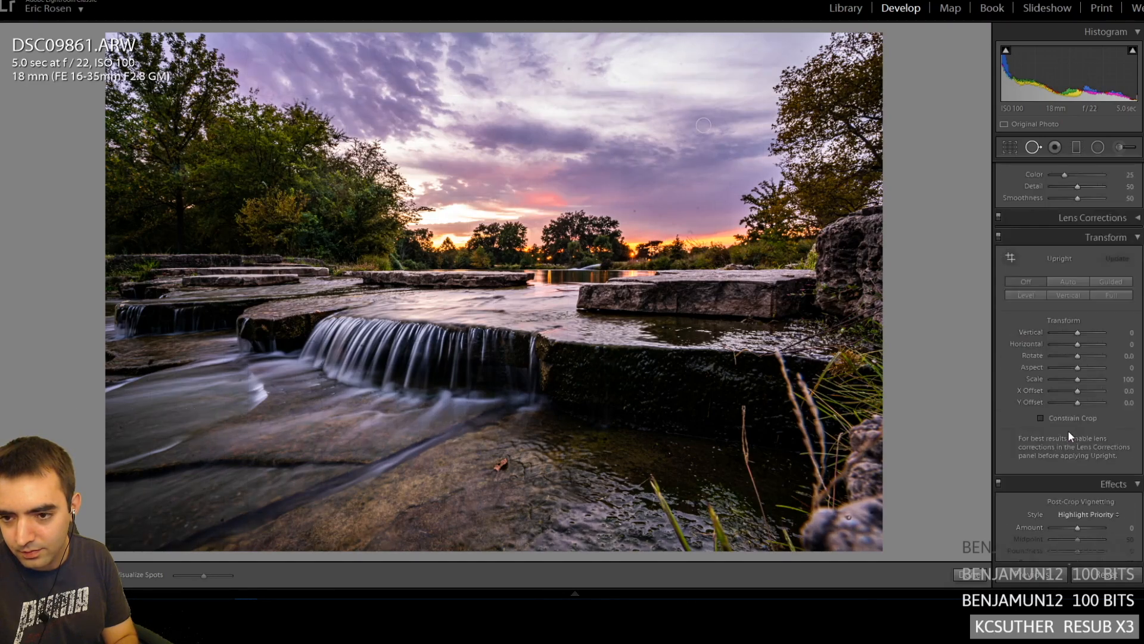
pyautogui.click(1084, 319)
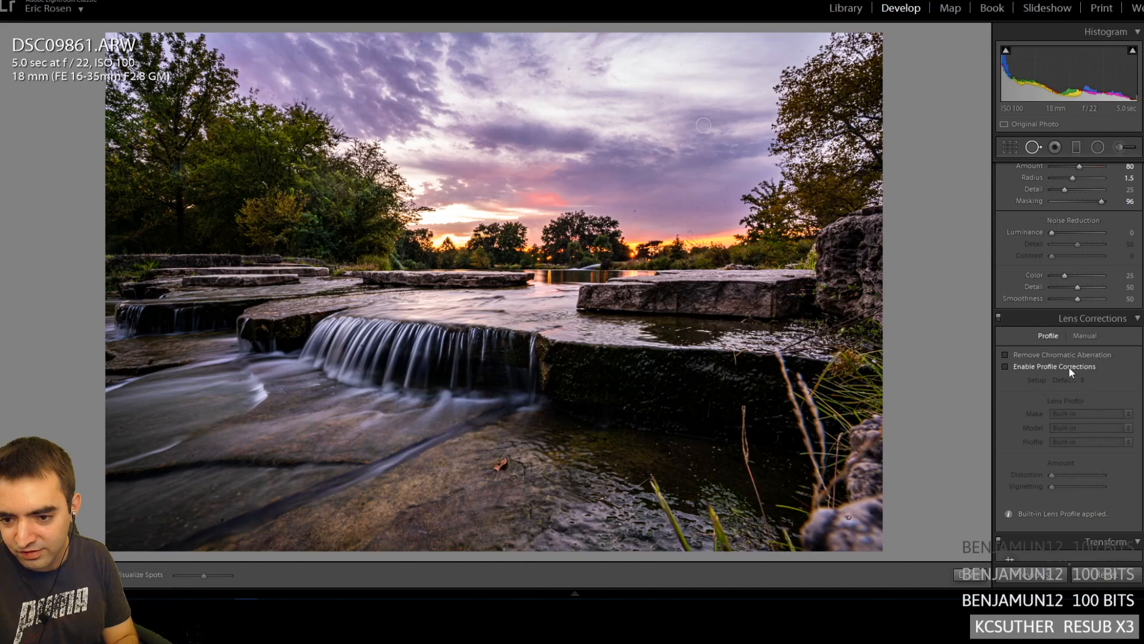
pyautogui.click(1006, 365)
pyautogui.click(1007, 354)
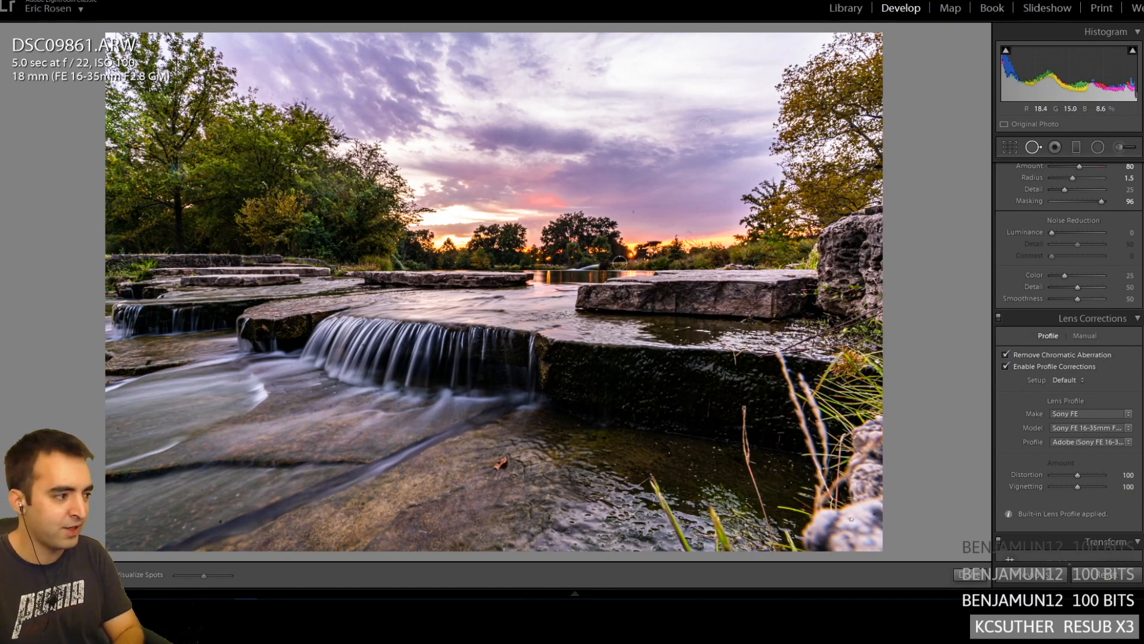
# - Compare the lens-corrected edit with the original photo several times
pyautogui.press('\\')
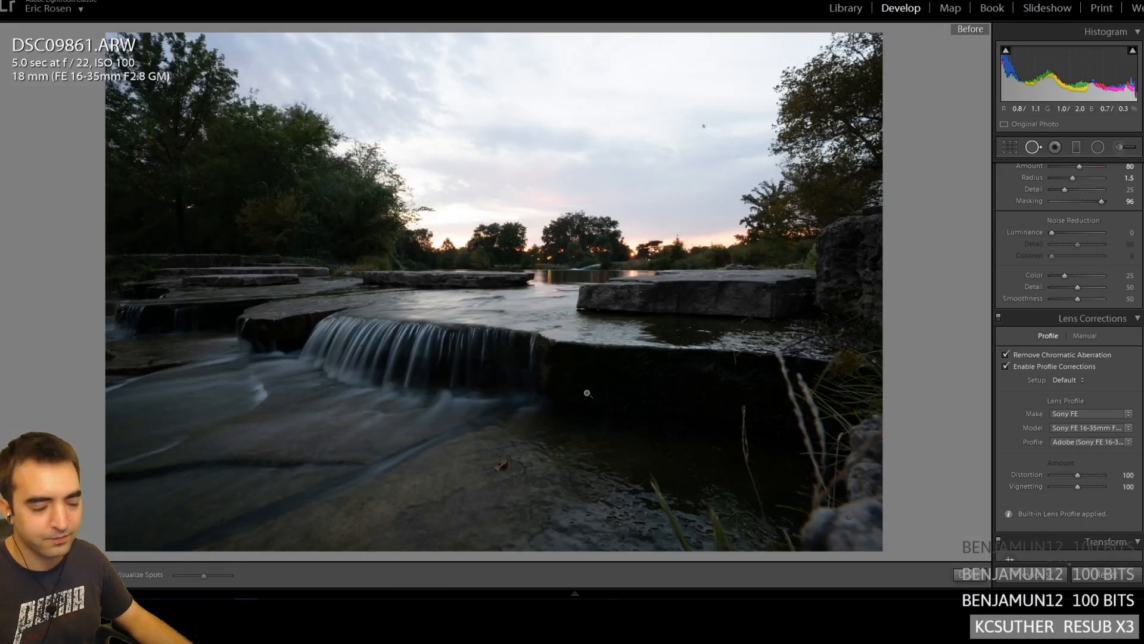
pyautogui.press('\\')
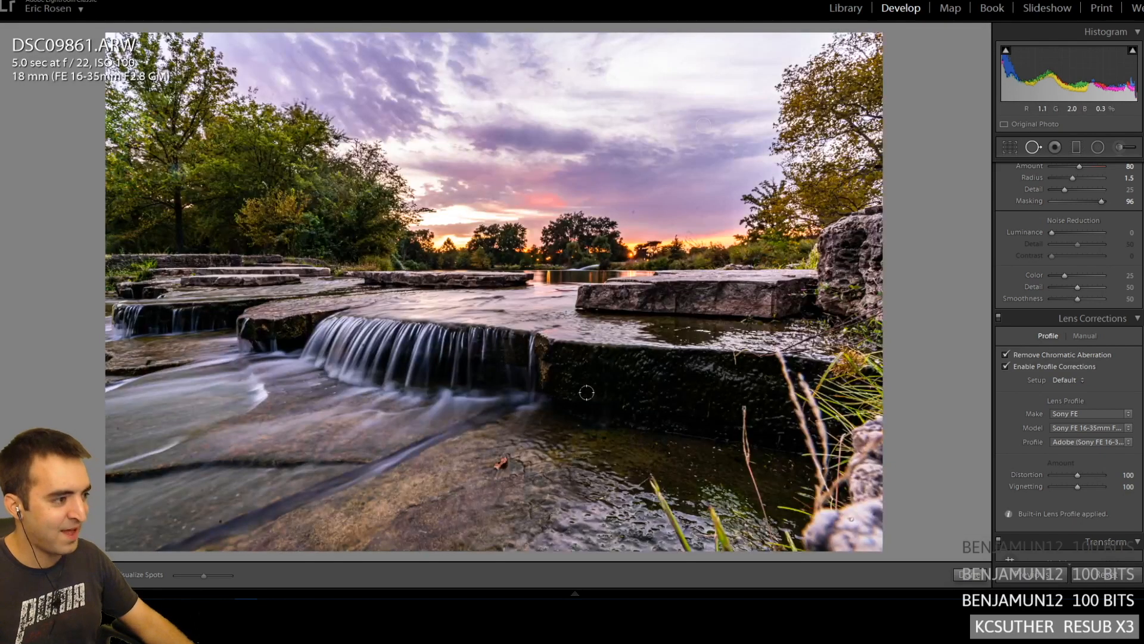
pyautogui.press('\\')
pyautogui.press('\\')
pyautogui.press('\\')
pyautogui.press('\\')
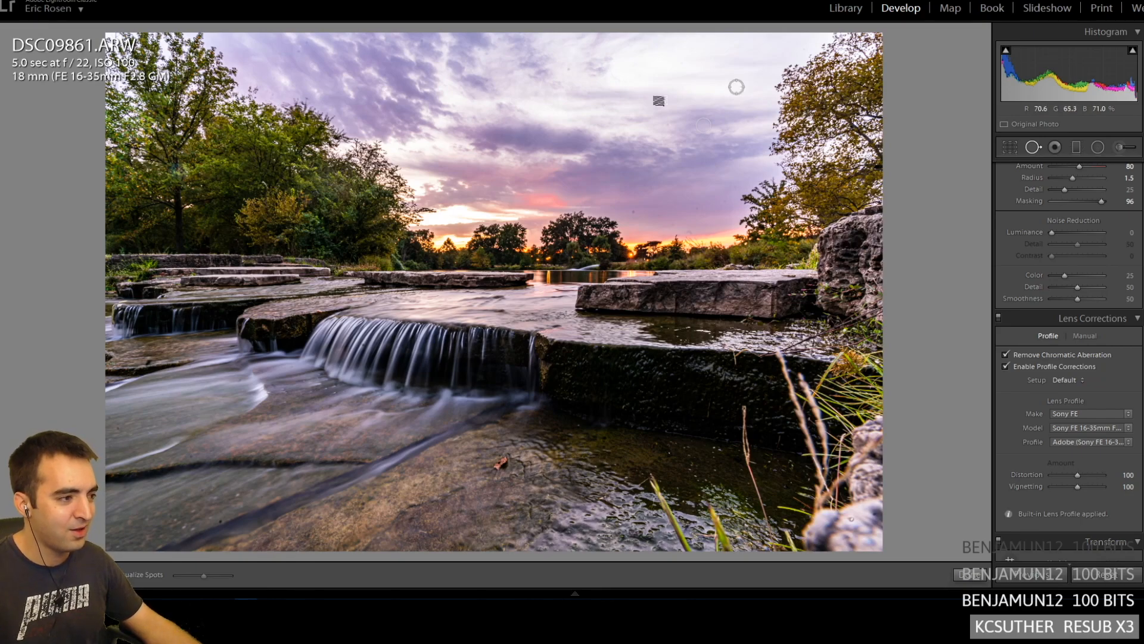
# - Add a Highlight Priority post-crop vignette with Amount -19, Midpoint 27 and Feather 75
pyautogui.scroll(-6, 1031, 409)
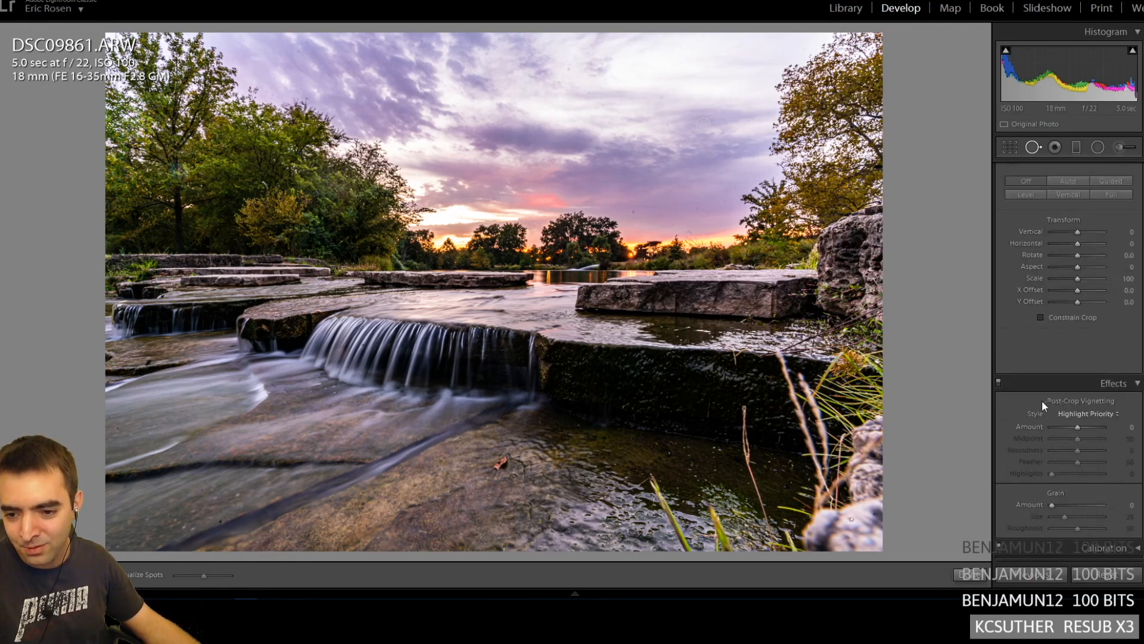
pyautogui.click(1071, 427)
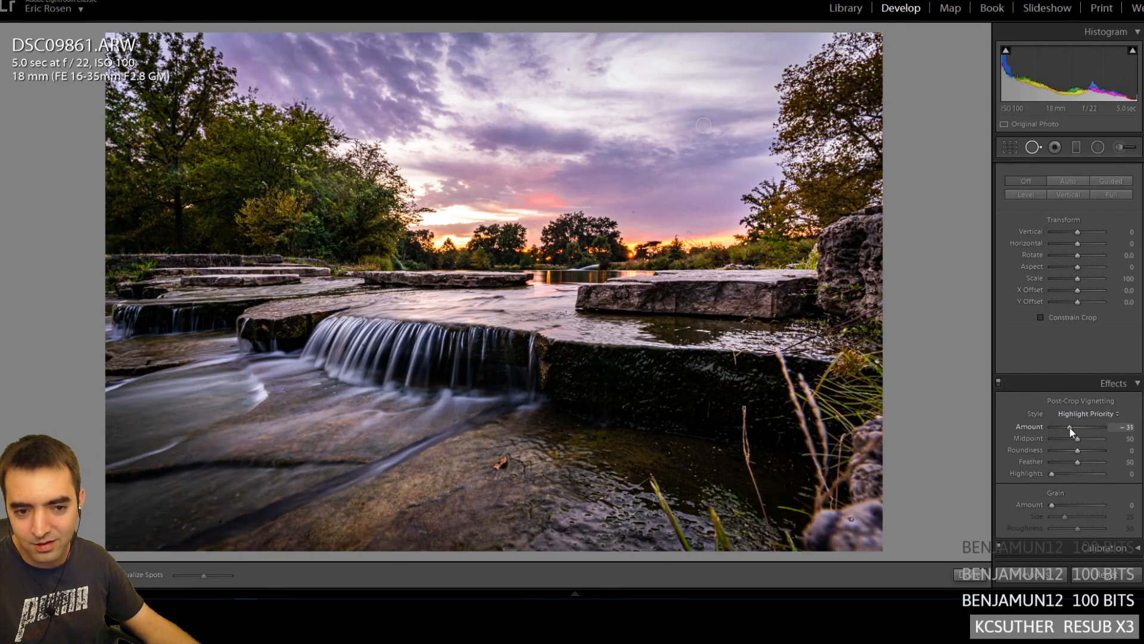
pyautogui.moveTo(1073, 427); pyautogui.dragTo(1073, 427)
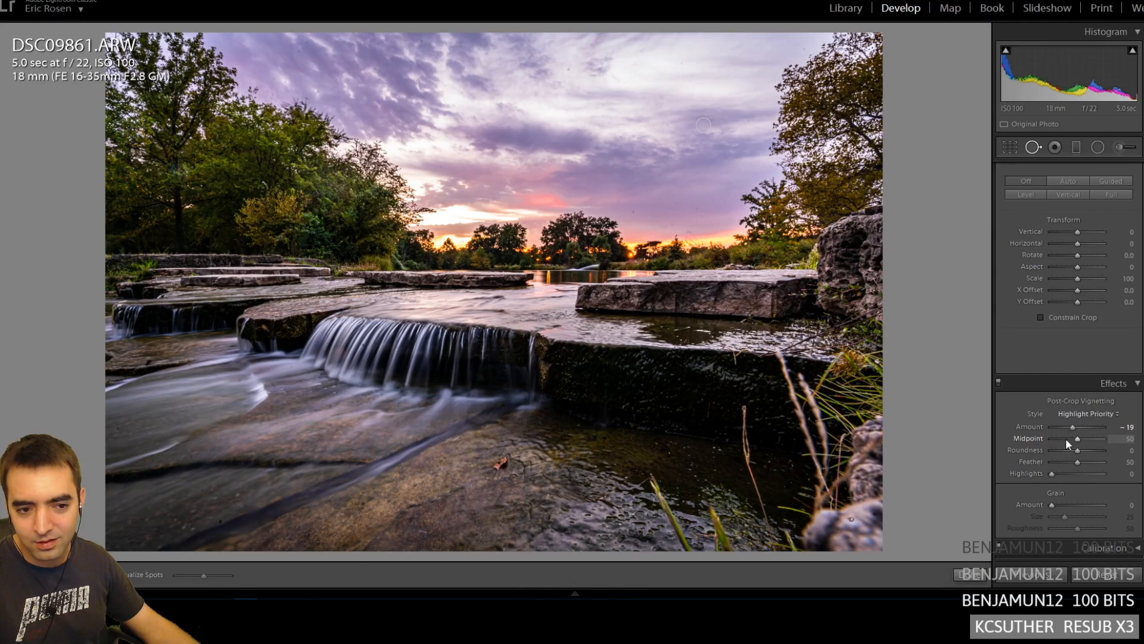
pyautogui.click(1065, 439)
pyautogui.click(1087, 459)
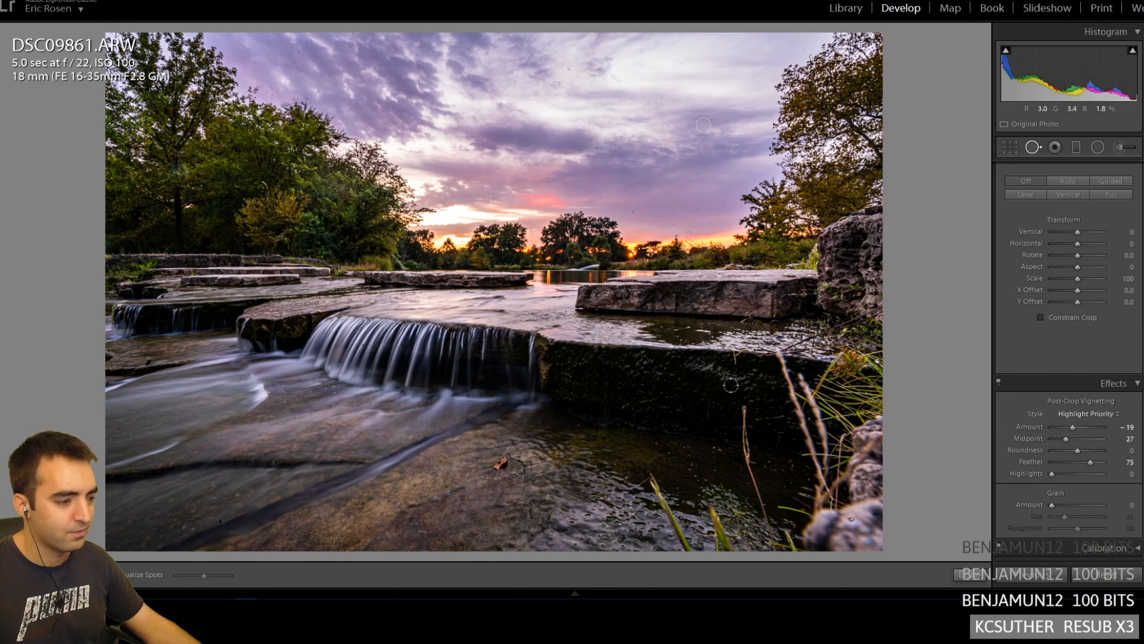
# - Compare the vignetted edit with the original photo
pyautogui.press('\\')
pyautogui.press('\\')
pyautogui.press('\\')
pyautogui.press('\\')
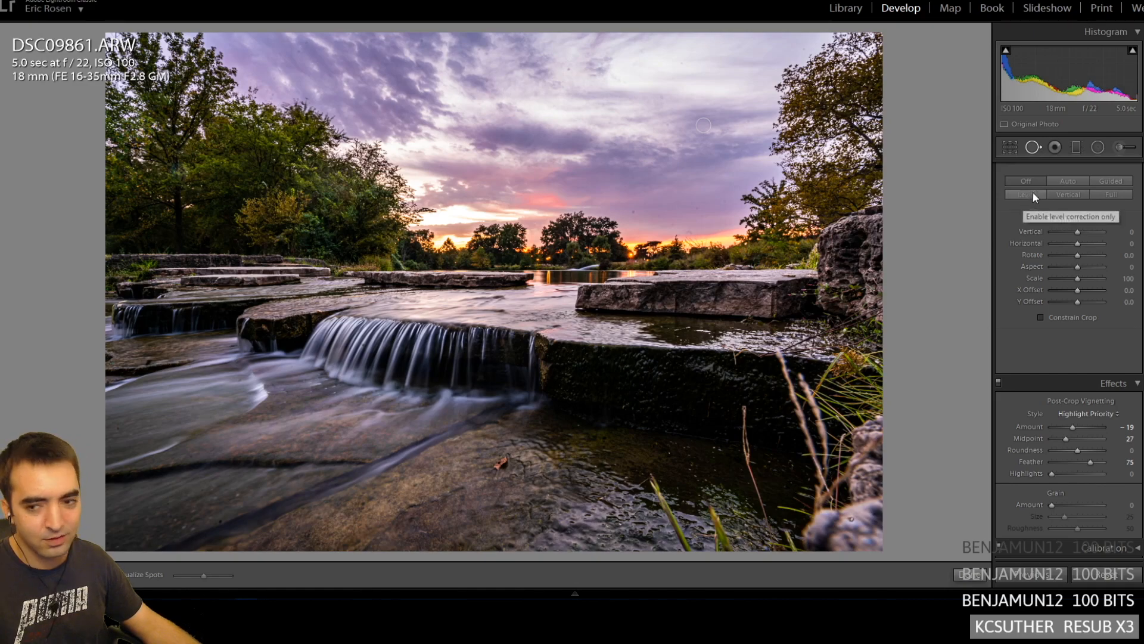
# - Add a graduated filter with all effect values reset to zero, slanting from the sky down across the waterfall
pyautogui.click(1071, 146)
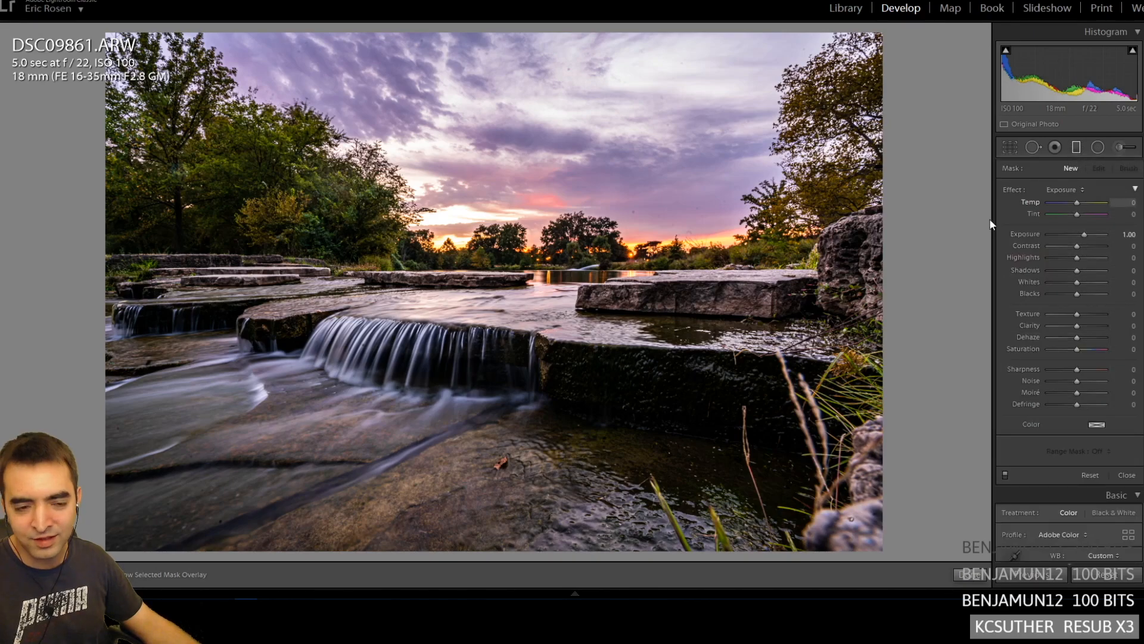
pyautogui.doubleClick(1011, 189)
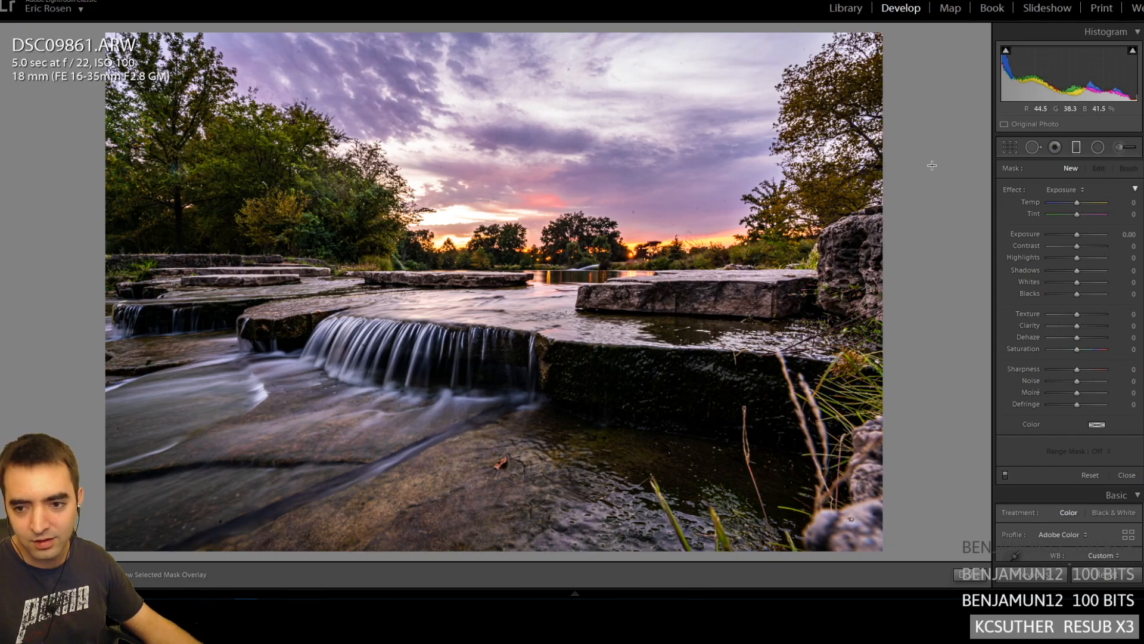
pyautogui.moveTo(605, 128); pyautogui.dragTo(530, 421)
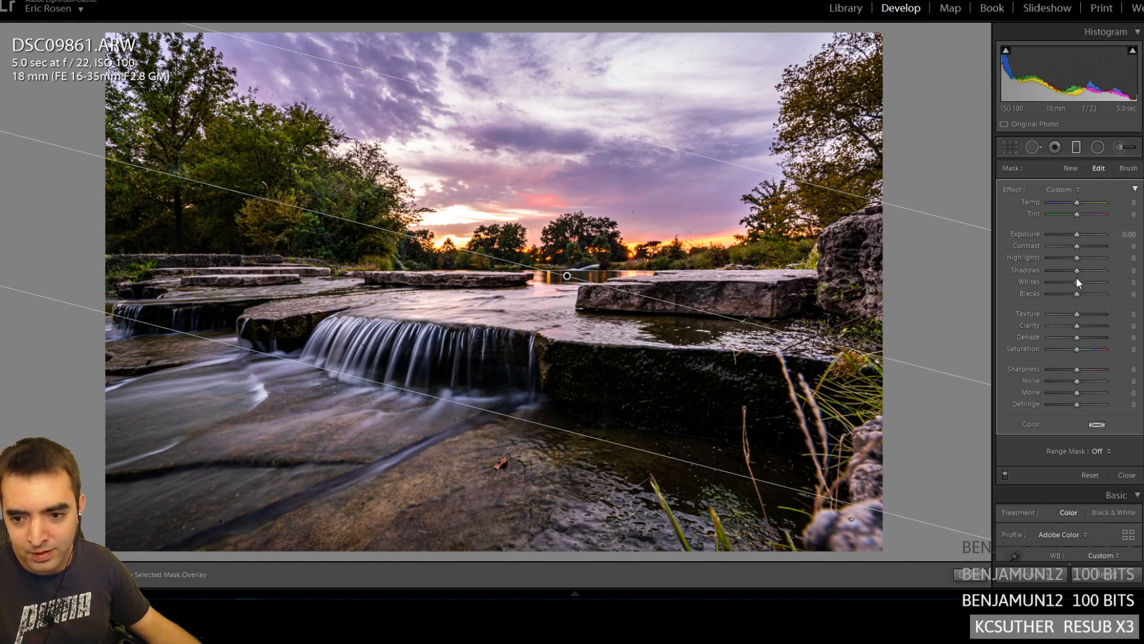
# - Set the graduated filter's Exposure to -0.17, Tint to 9 and Temp to 15
pyautogui.moveTo(1070, 232); pyautogui.dragTo(1075, 234)
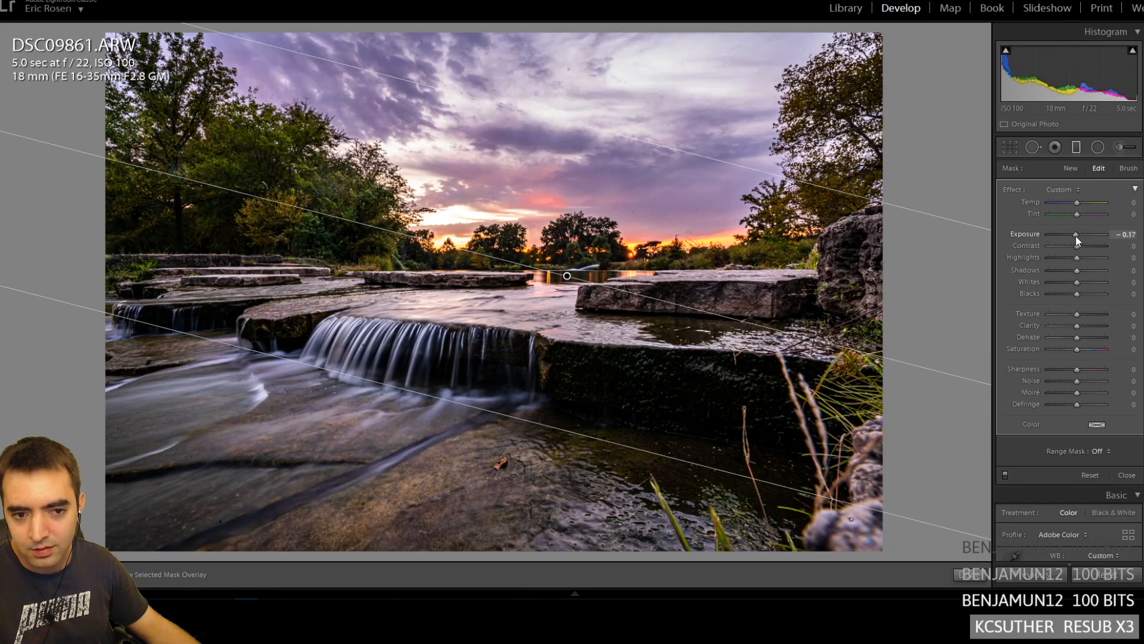
pyautogui.click(1086, 214)
pyautogui.moveTo(1085, 213); pyautogui.dragTo(1081, 204)
pyautogui.click(1084, 201)
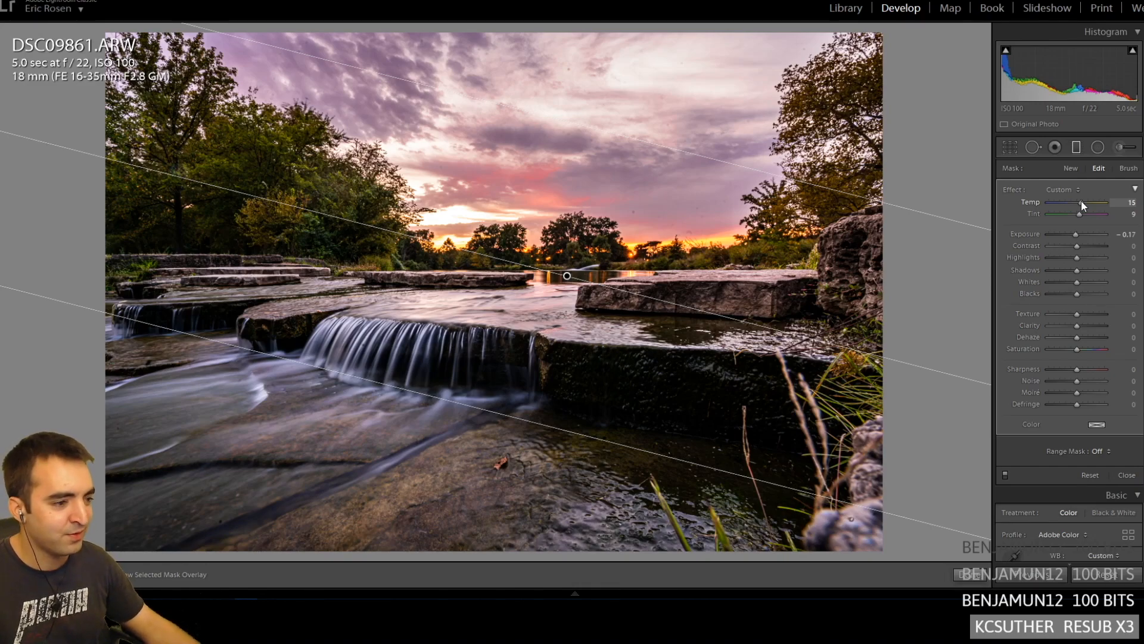
# - Try a negative Clarity and reset it, then set the graduated filter's Dehaze to 11, Whites to 41 and Highlights to -65
pyautogui.moveTo(1079, 325)
pyautogui.mouseDown()
pyautogui.moveTo(1091, 323)
pyautogui.moveTo(1068, 326)
pyautogui.mouseUp()
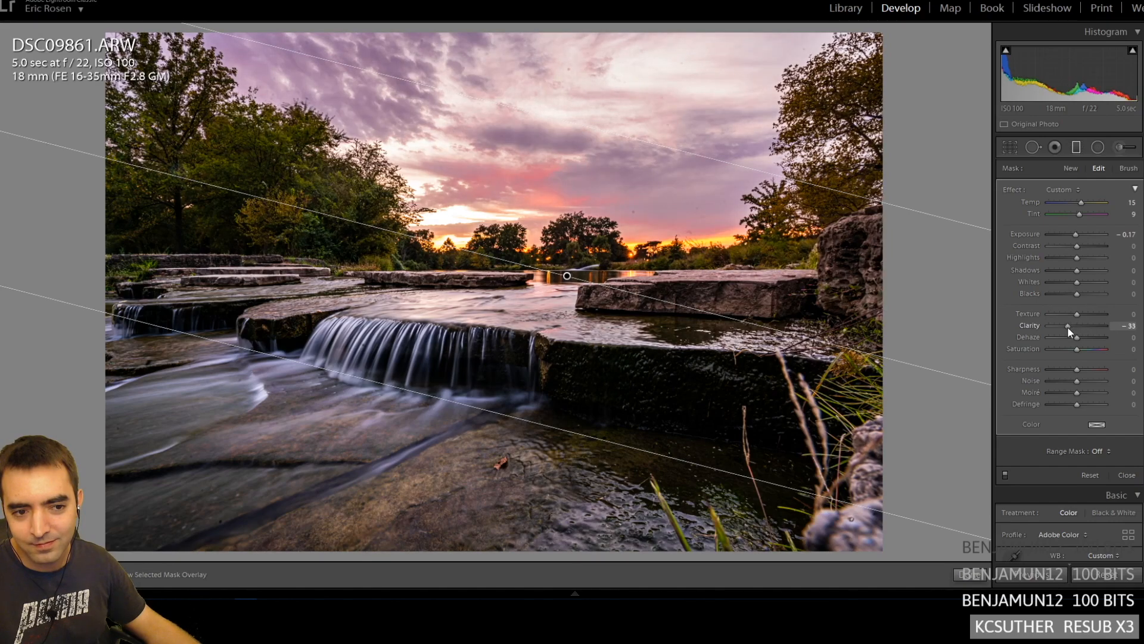
pyautogui.doubleClick(1071, 327)
pyautogui.moveTo(1077, 336); pyautogui.dragTo(1084, 338)
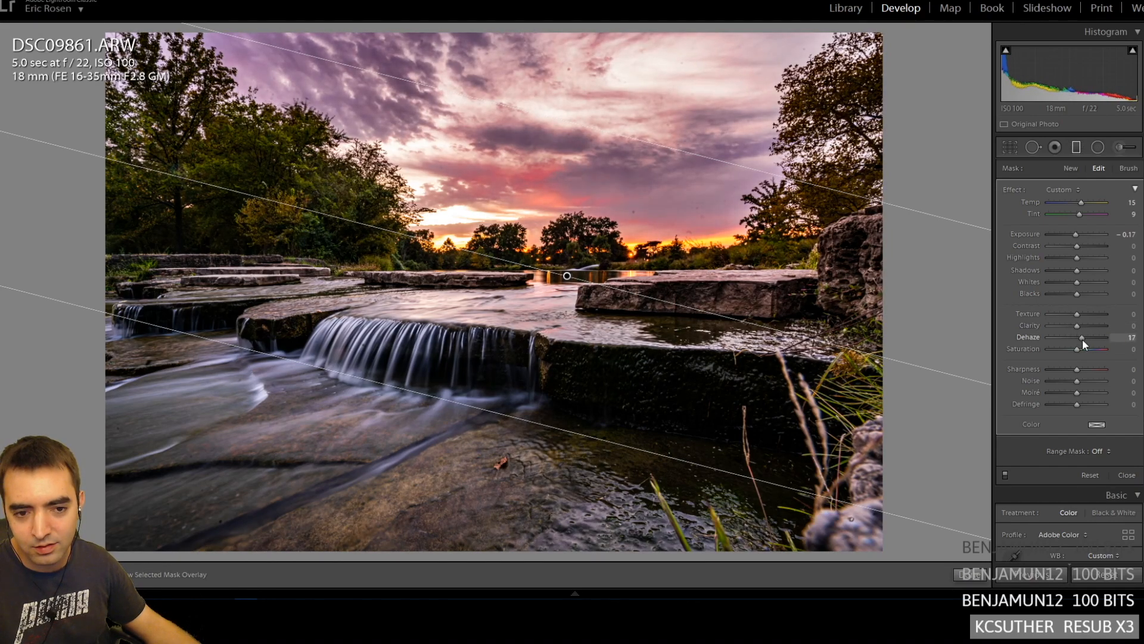
pyautogui.moveTo(1081, 340); pyautogui.dragTo(1079, 337)
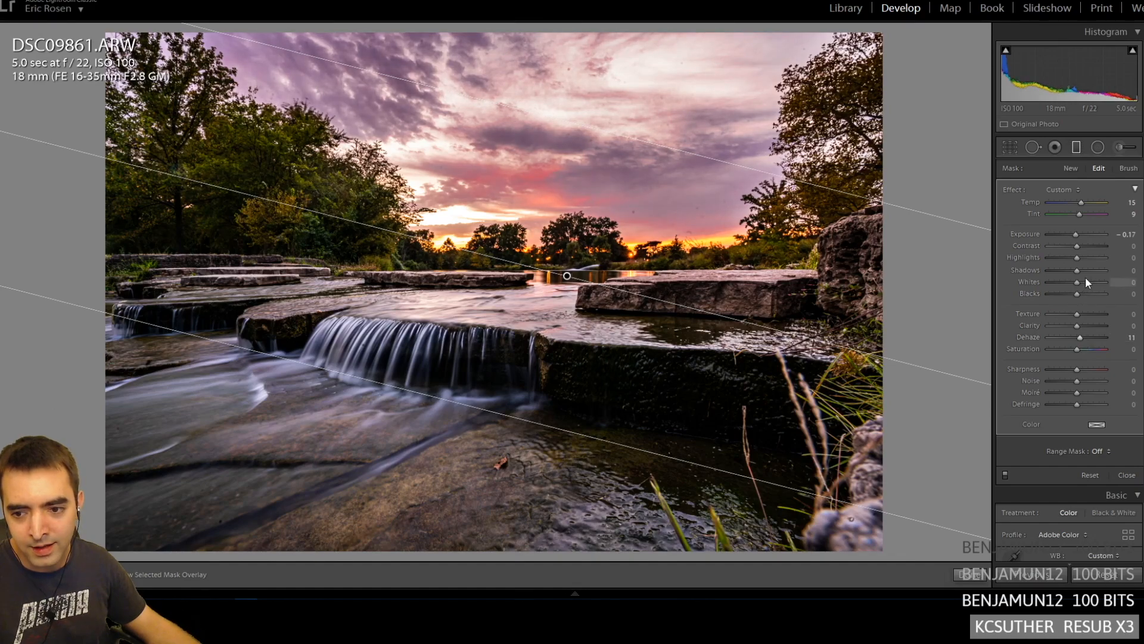
pyautogui.moveTo(1082, 282); pyautogui.dragTo(1057, 256)
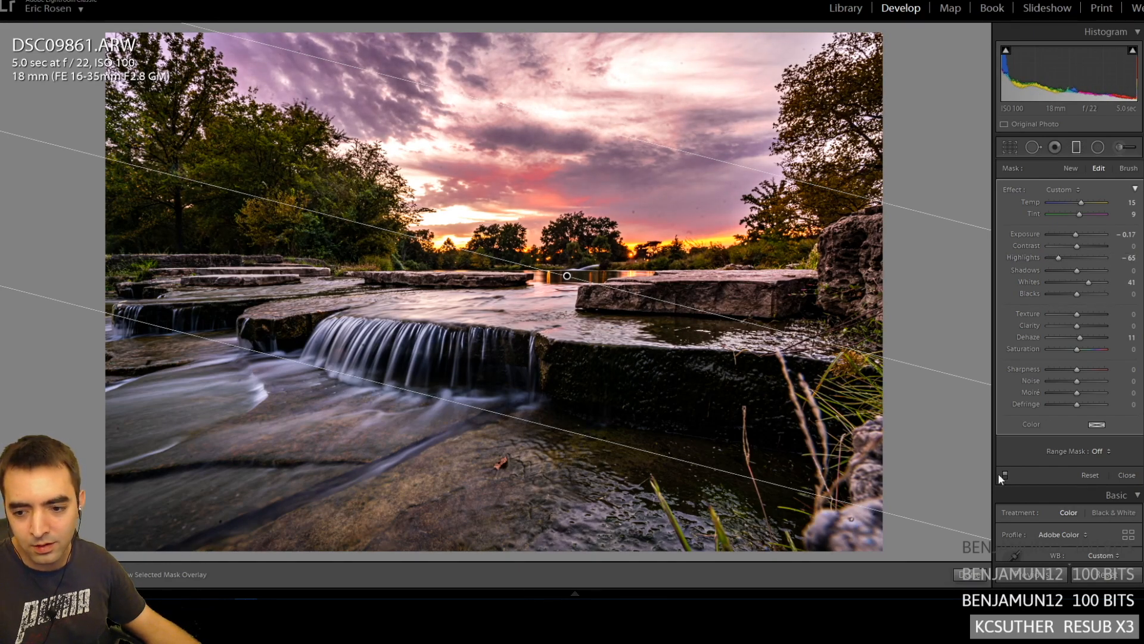
# - Compare the photo with the graduated filter switched off and on
pyautogui.click(1006, 473)
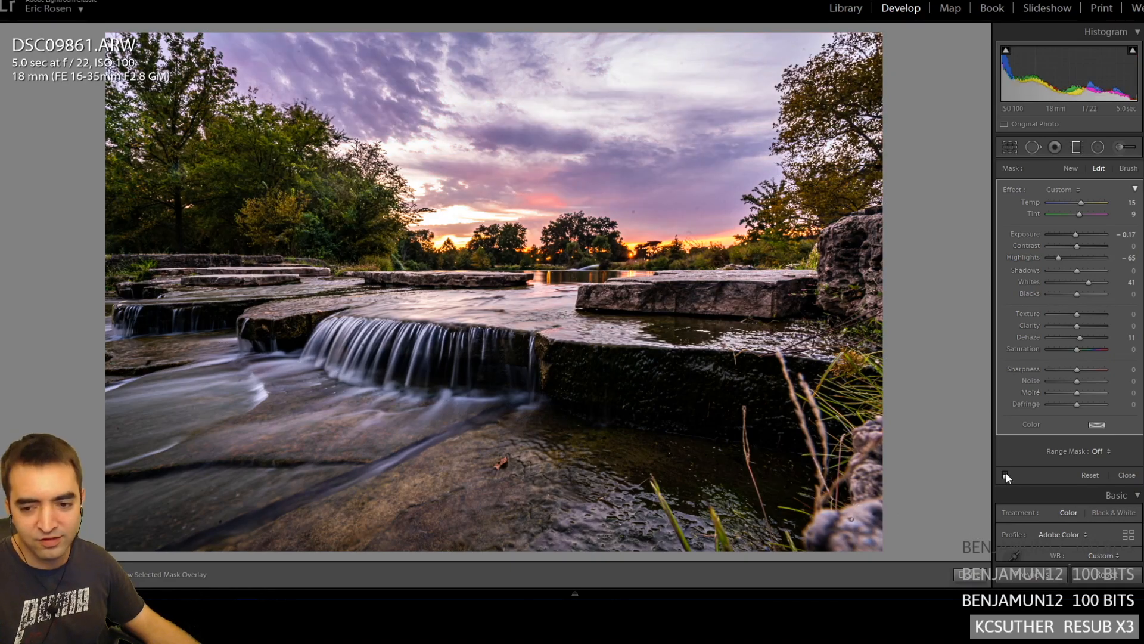
pyautogui.click(1006, 473)
pyautogui.click(1005, 473)
pyautogui.click(1006, 473)
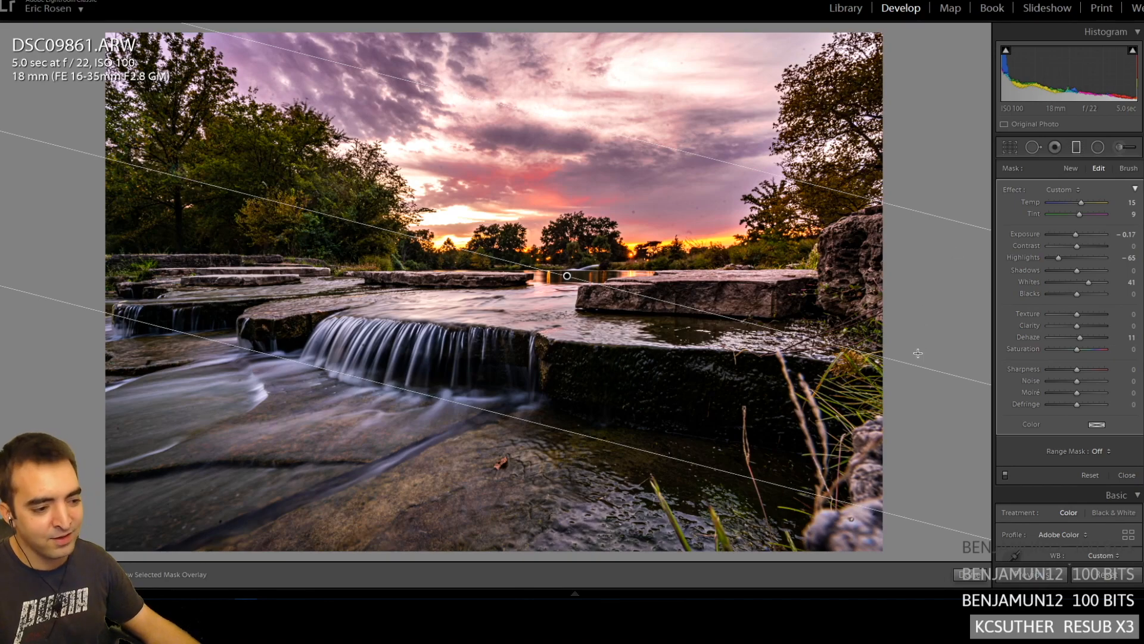
# - Compare the graduated-filter edit with the original photo several times
pyautogui.press('\\')
pyautogui.press('\\')
pyautogui.press('\\')
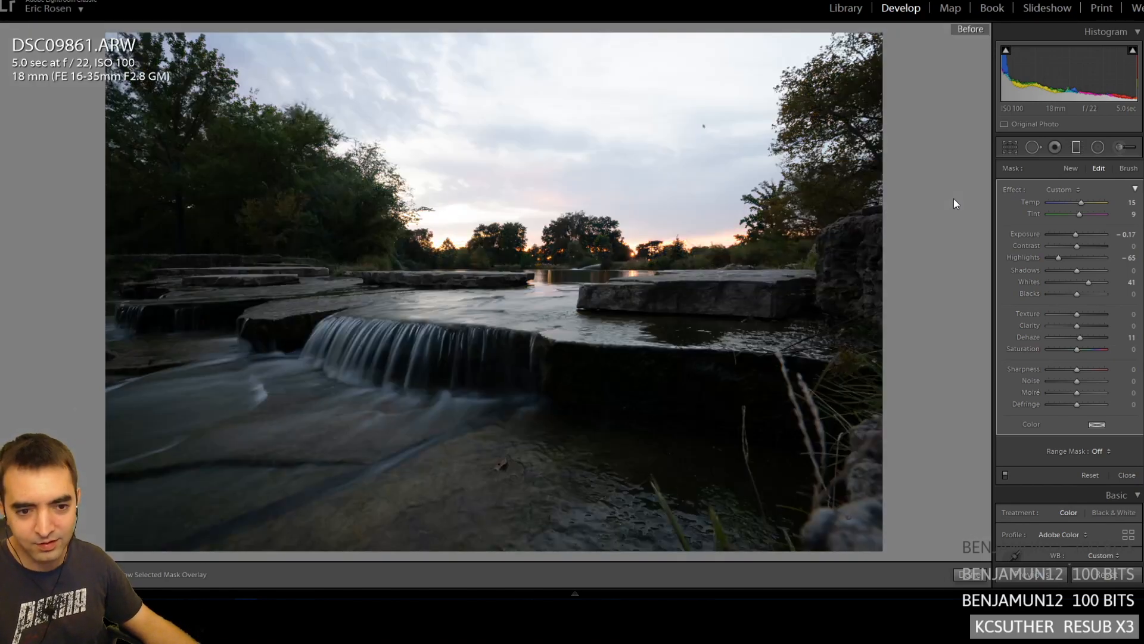
pyautogui.press('\\')
pyautogui.press('\\')
pyautogui.press('\\')
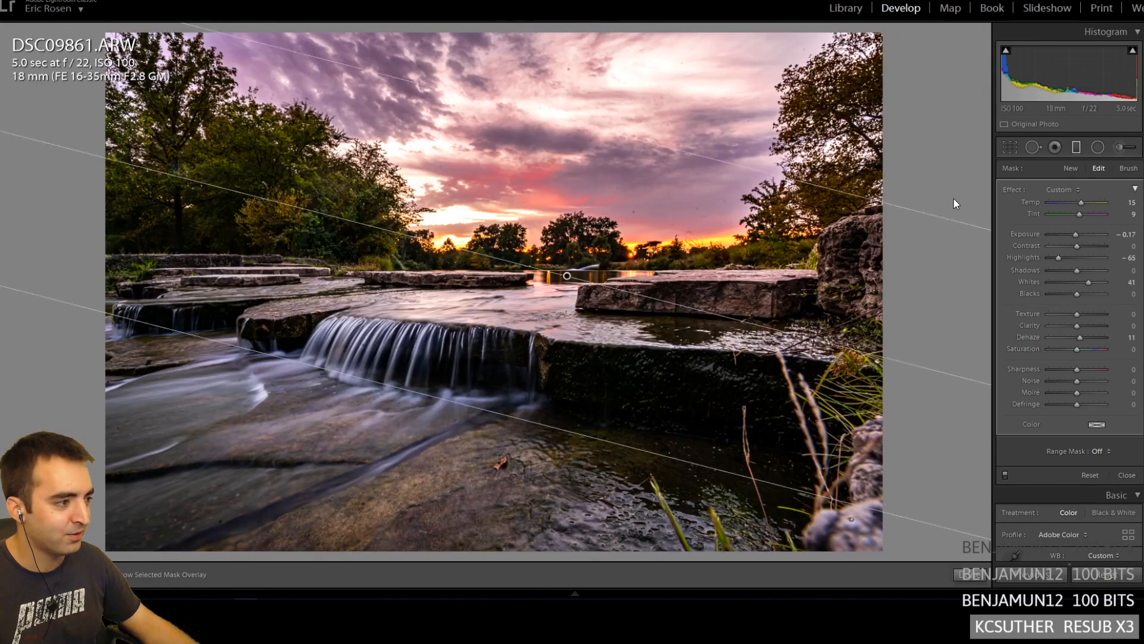
pyautogui.press('\\')
pyautogui.press('\\')
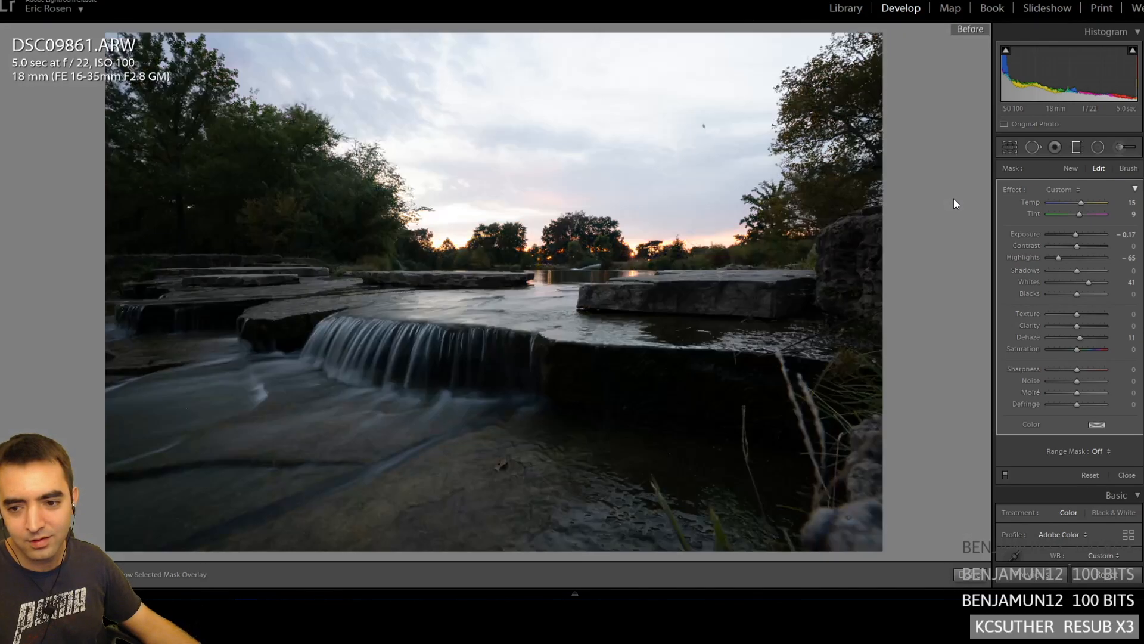
pyautogui.press('\\')
pyautogui.press('\\')
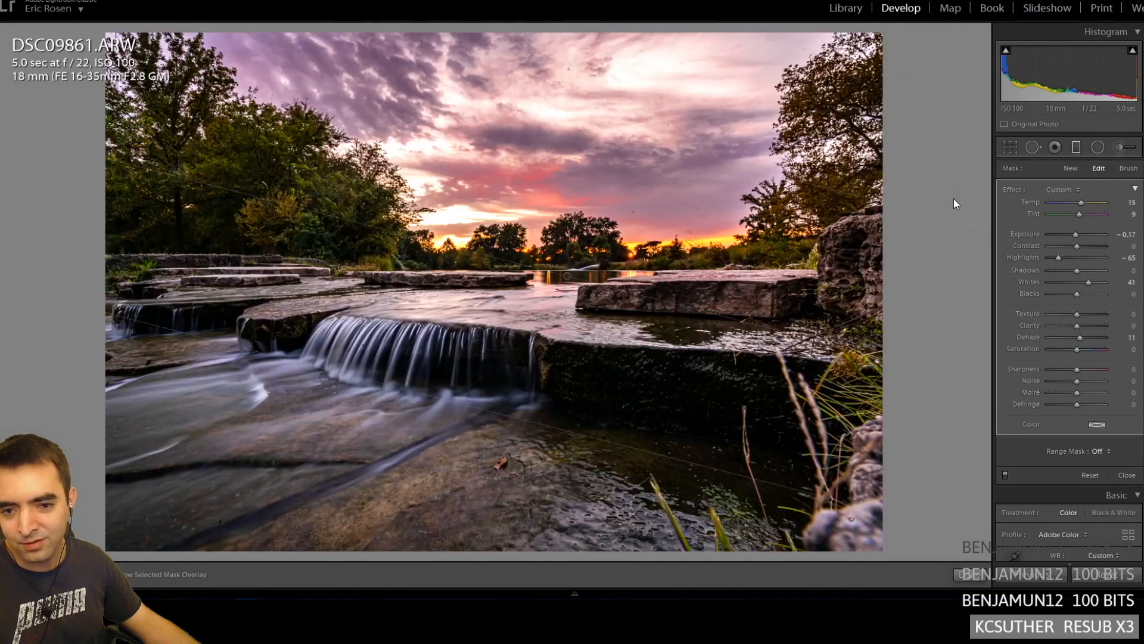
pyautogui.press('\\')
pyautogui.press('\\')
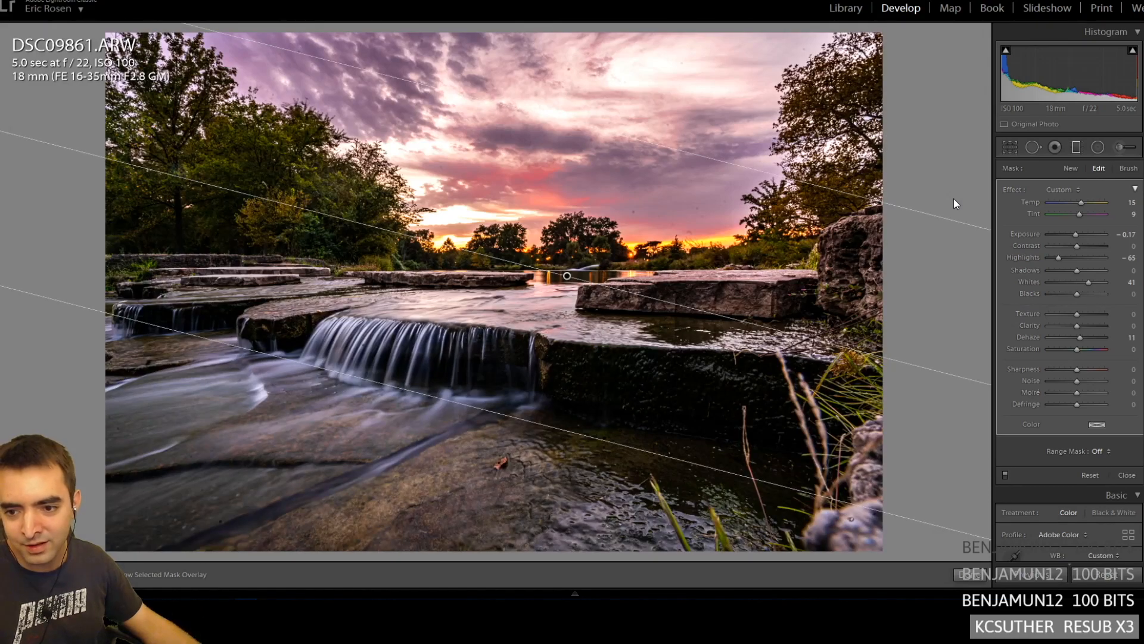
# - Set the graduated filter's Temp to 7 and leave the local adjustment tools
pyautogui.moveTo(1079, 213); pyautogui.dragTo(1077, 214)
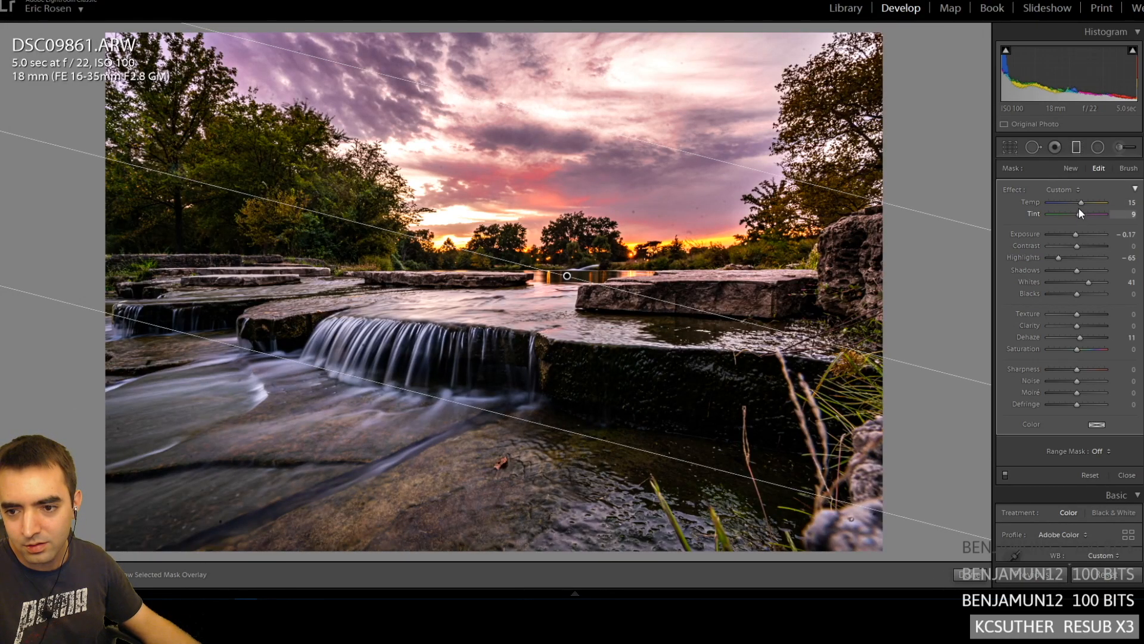
pyautogui.moveTo(1080, 201); pyautogui.dragTo(1079, 205)
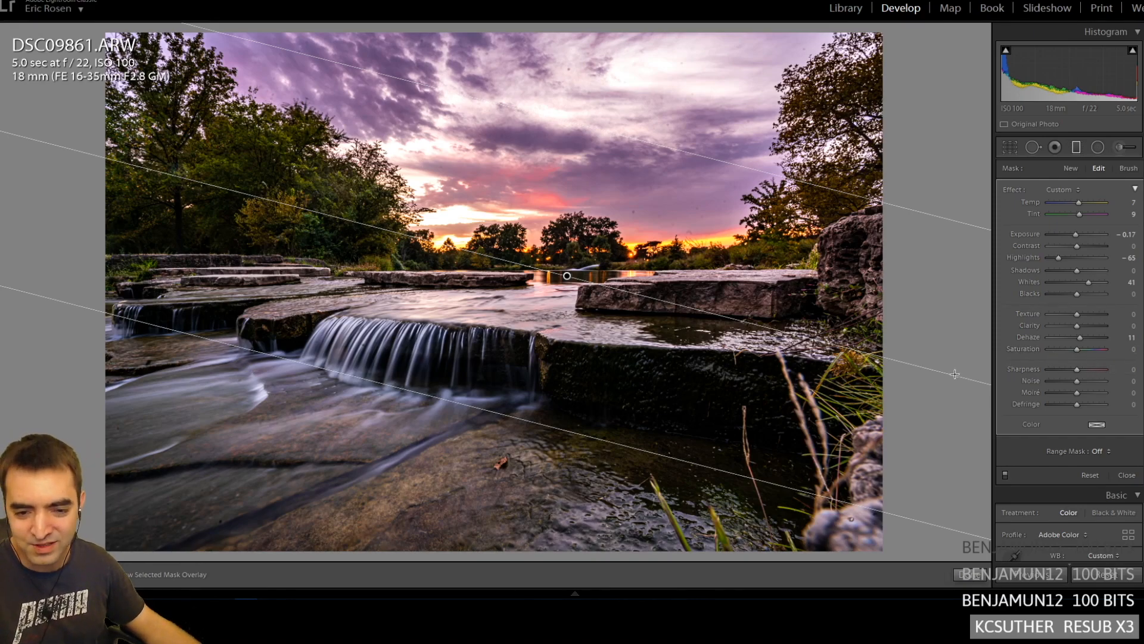
pyautogui.click(1099, 149)
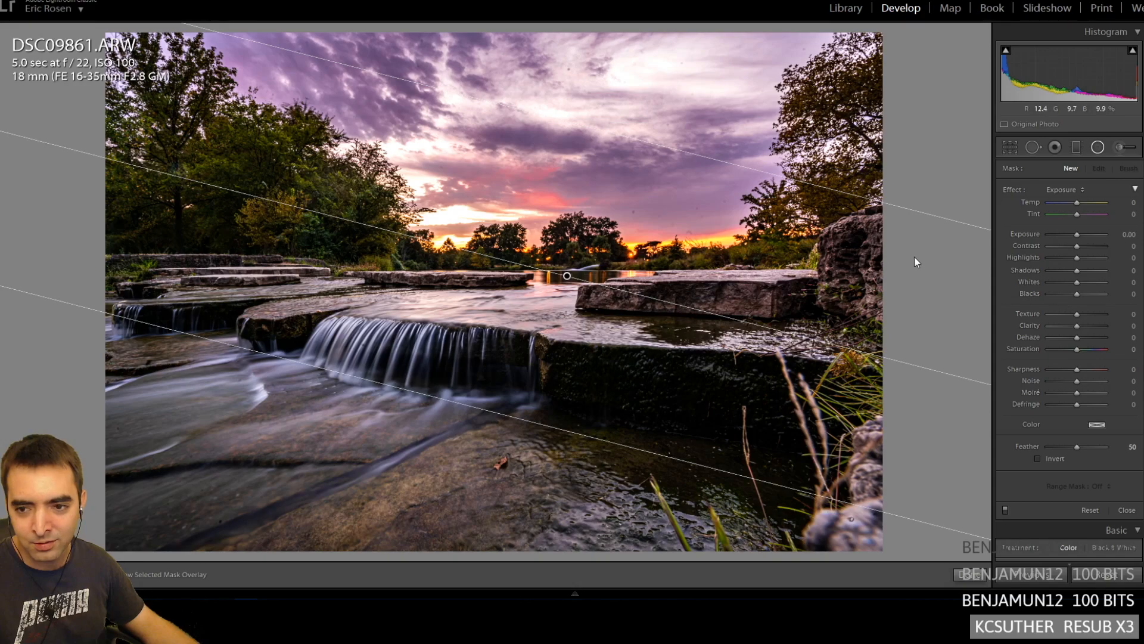
pyautogui.press('Escape')
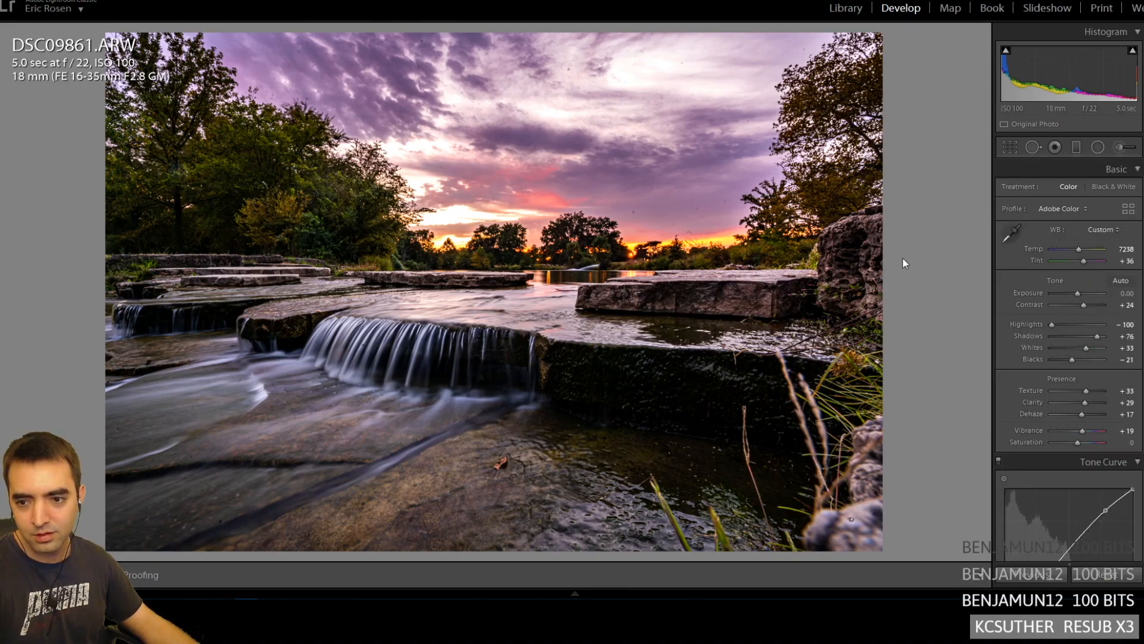
# - Draw a wide radial filter ellipse around the waterfall and the central rock ledges
pyautogui.click(1098, 149)
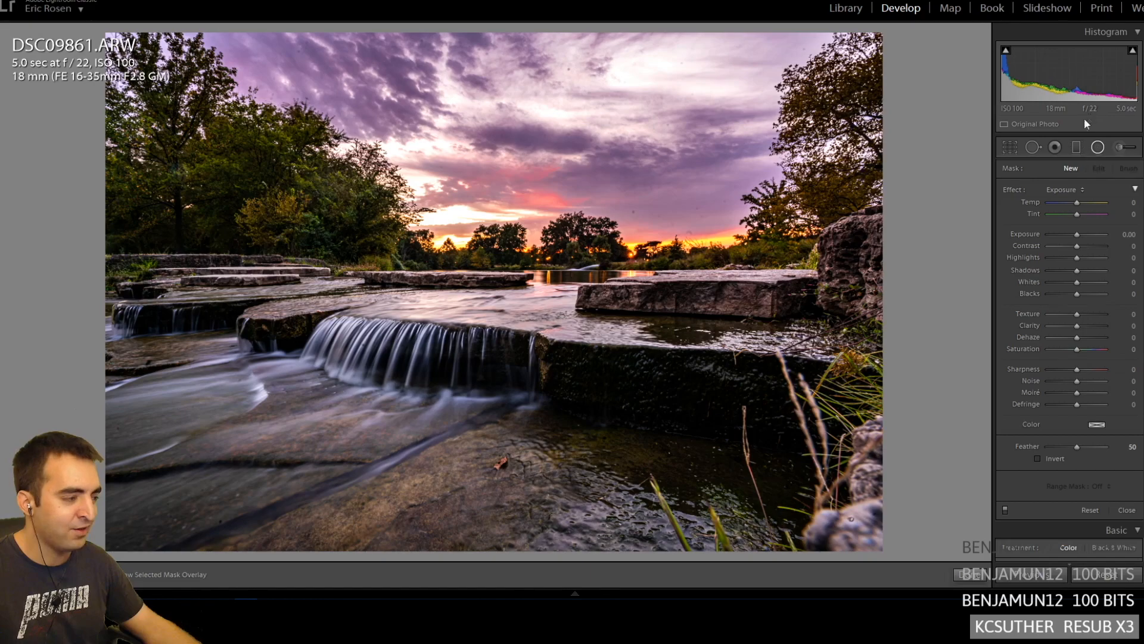
pyautogui.moveTo(505, 338); pyautogui.dragTo(190, 456)
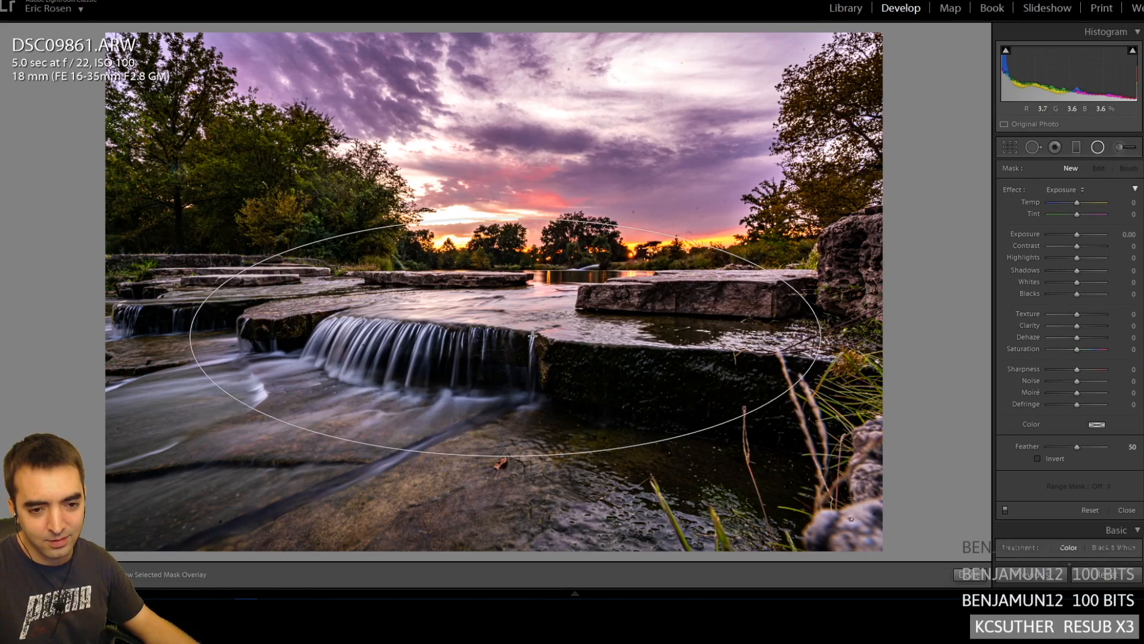
pyautogui.click(1038, 458)
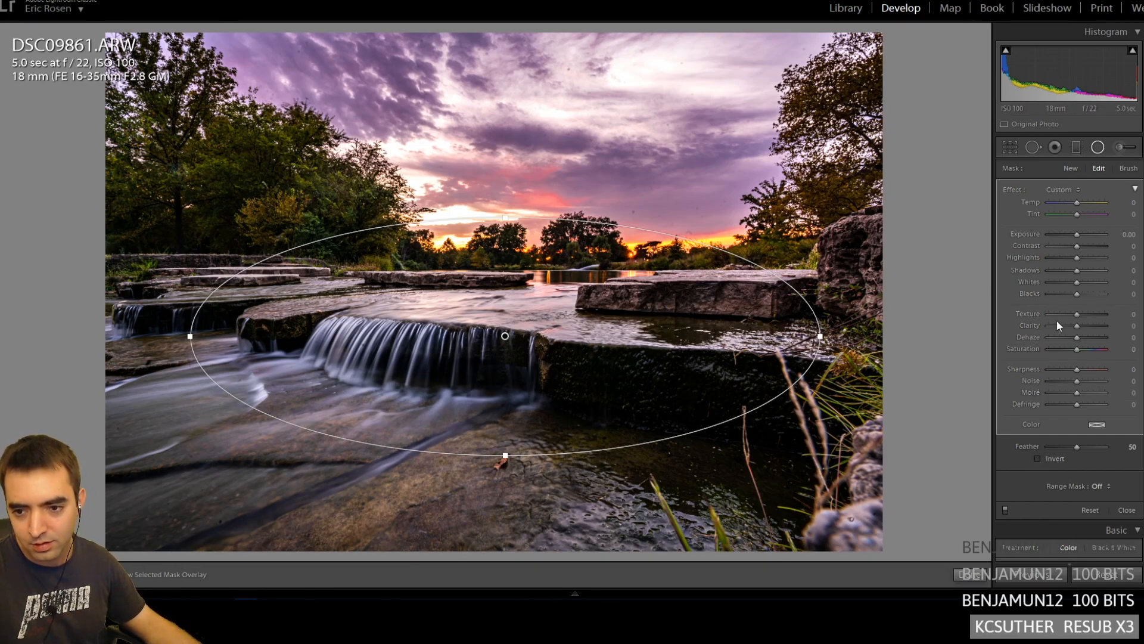
# - Test the radial filter's coverage with Exposure -2.26, invert the mask so it affects the inside, and reset Exposure to 0
pyautogui.moveTo(1076, 234)
pyautogui.mouseDown()
pyautogui.moveTo(1092, 234)
pyautogui.moveTo(1059, 234)
pyautogui.mouseUp()
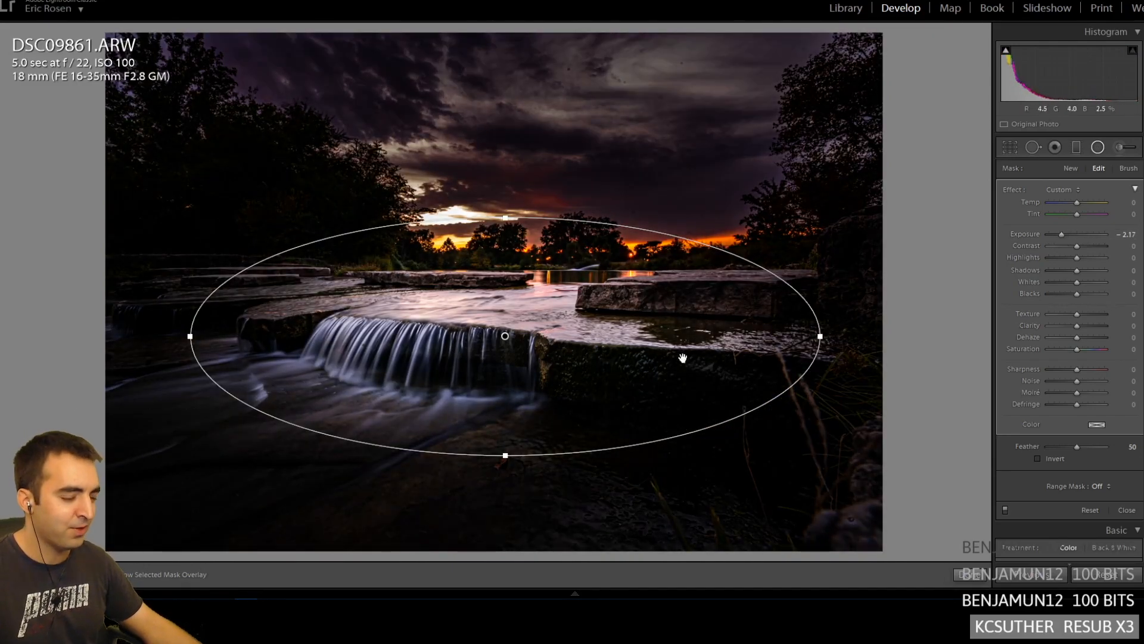
pyautogui.doubleClick(1061, 233)
pyautogui.moveTo(1076, 233); pyautogui.dragTo(1061, 235)
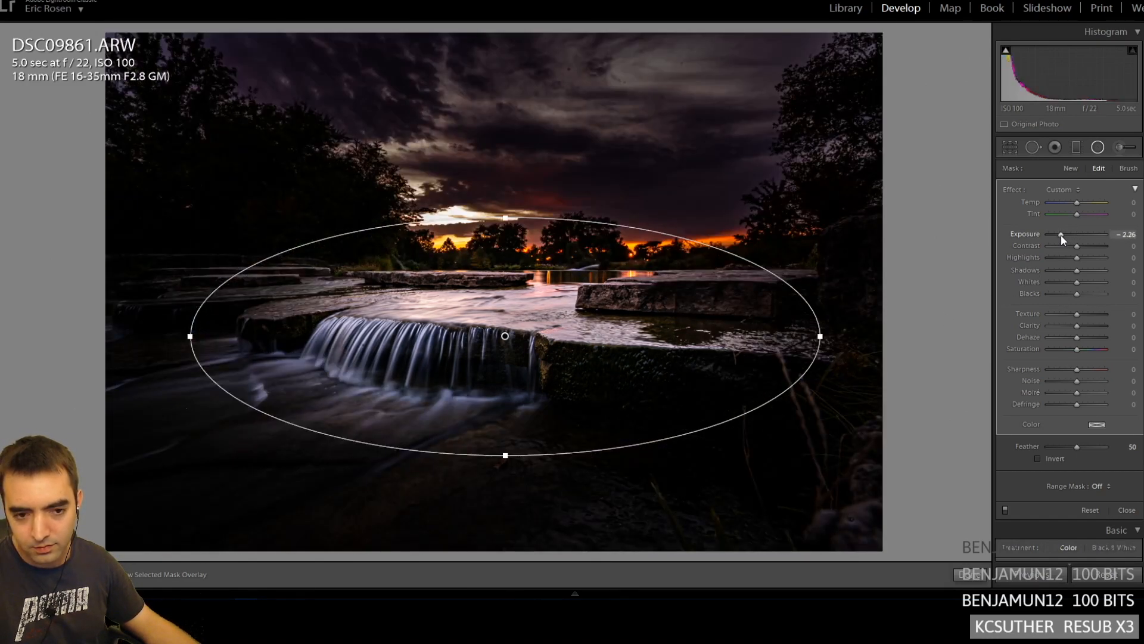
pyautogui.click(1039, 458)
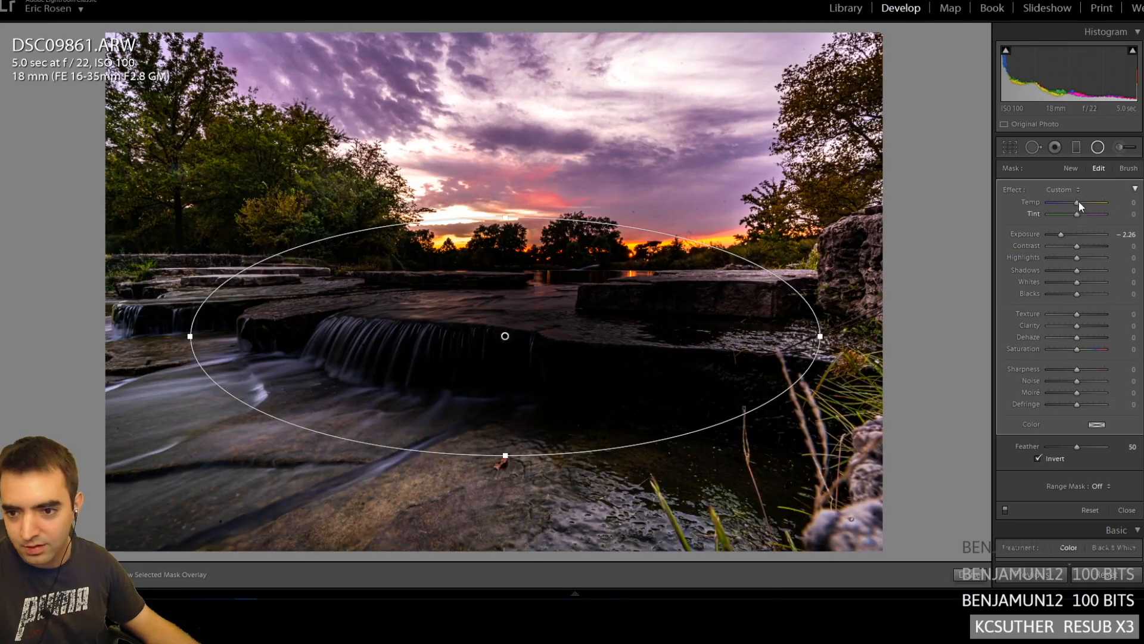
pyautogui.doubleClick(1060, 235)
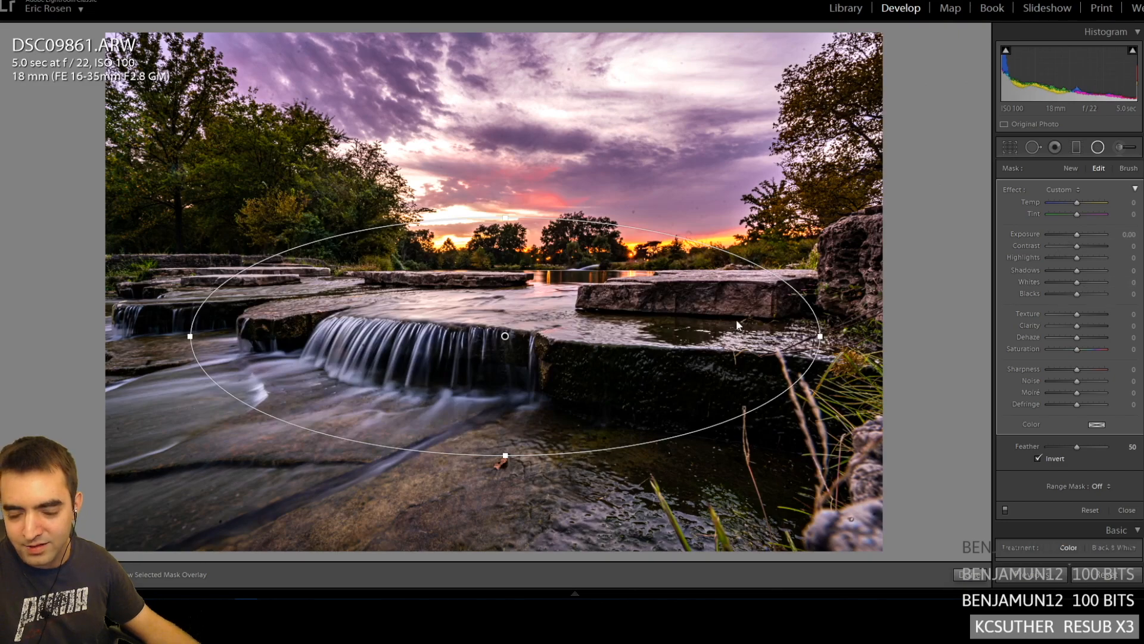
# - Narrow, reposition and tilt the radial filter's ellipse around the waterfall, deleting the stray small filter on the ledge
pyautogui.moveTo(820, 336); pyautogui.dragTo(760, 336)
pyautogui.moveTo(552, 359); pyautogui.dragTo(466, 370)
pyautogui.moveTo(703, 344); pyautogui.dragTo(676, 376)
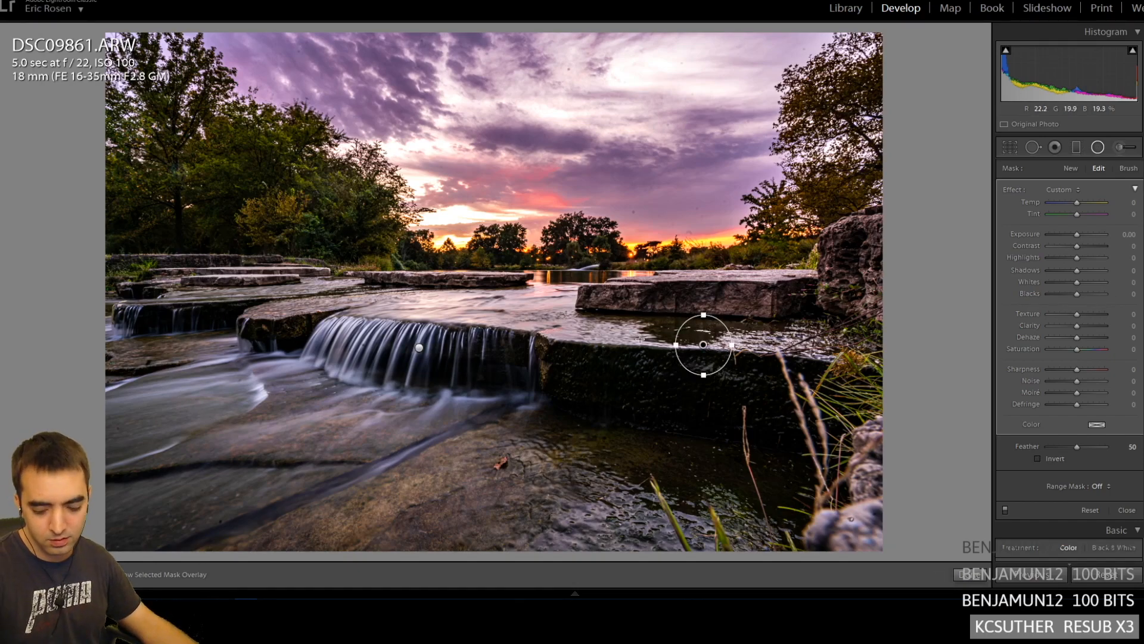
pyautogui.press('Delete')
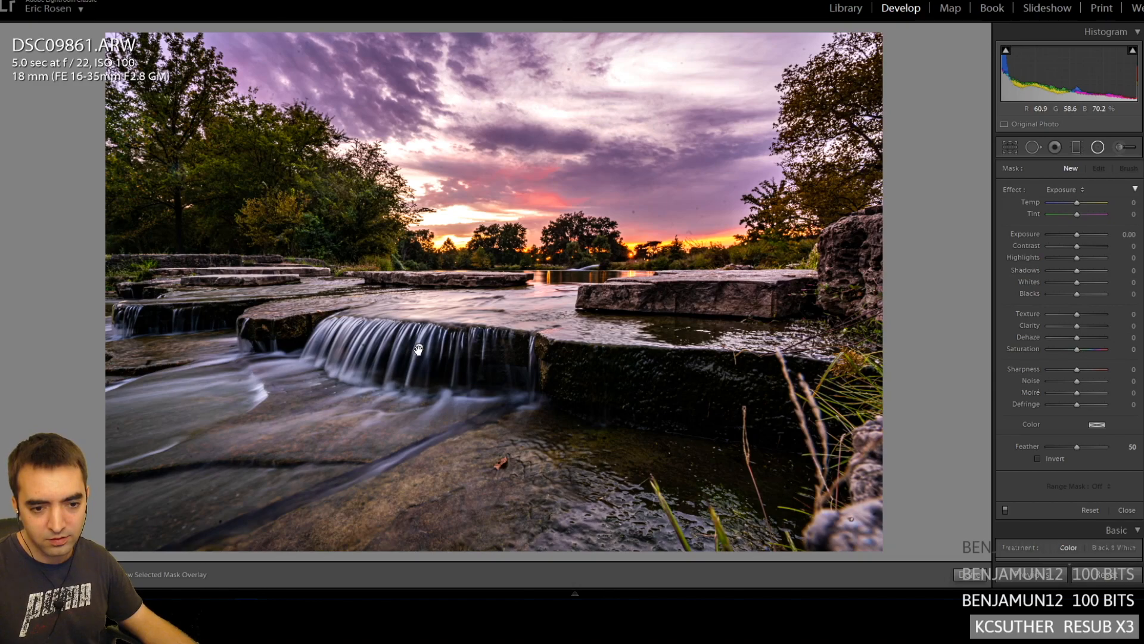
pyautogui.click(418, 349)
pyautogui.moveTo(673, 397); pyautogui.dragTo(671, 405)
pyautogui.moveTo(519, 342); pyautogui.dragTo(547, 337)
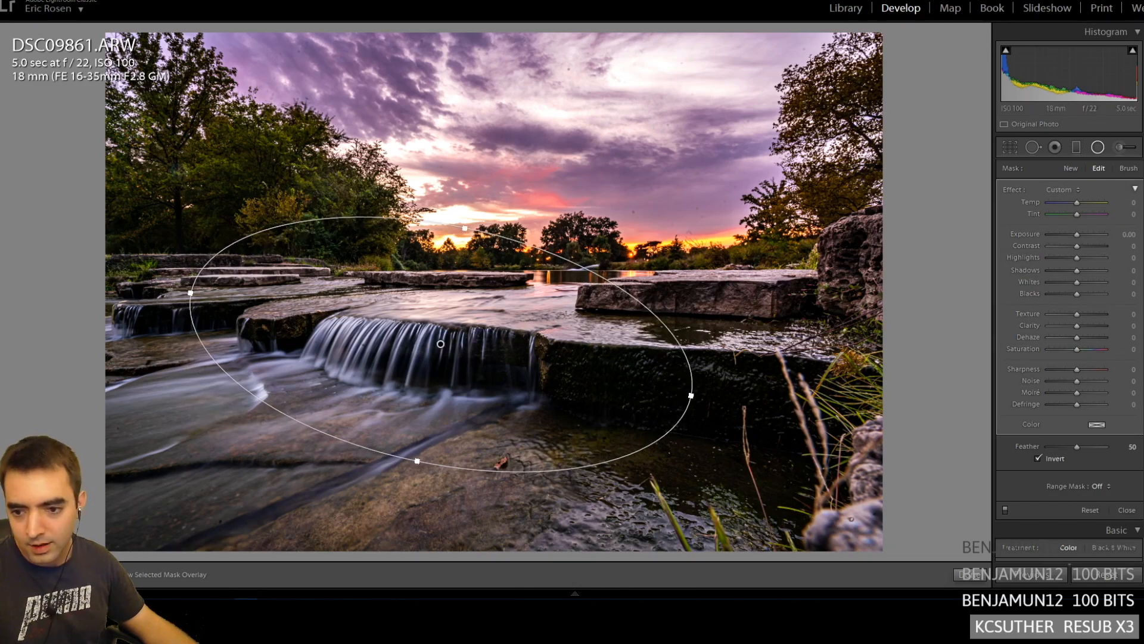
# - Set the waterfall radial filter's Clarity to -63, Highlights to 52 and Whites to 65
pyautogui.moveTo(1059, 329); pyautogui.dragTo(1063, 324)
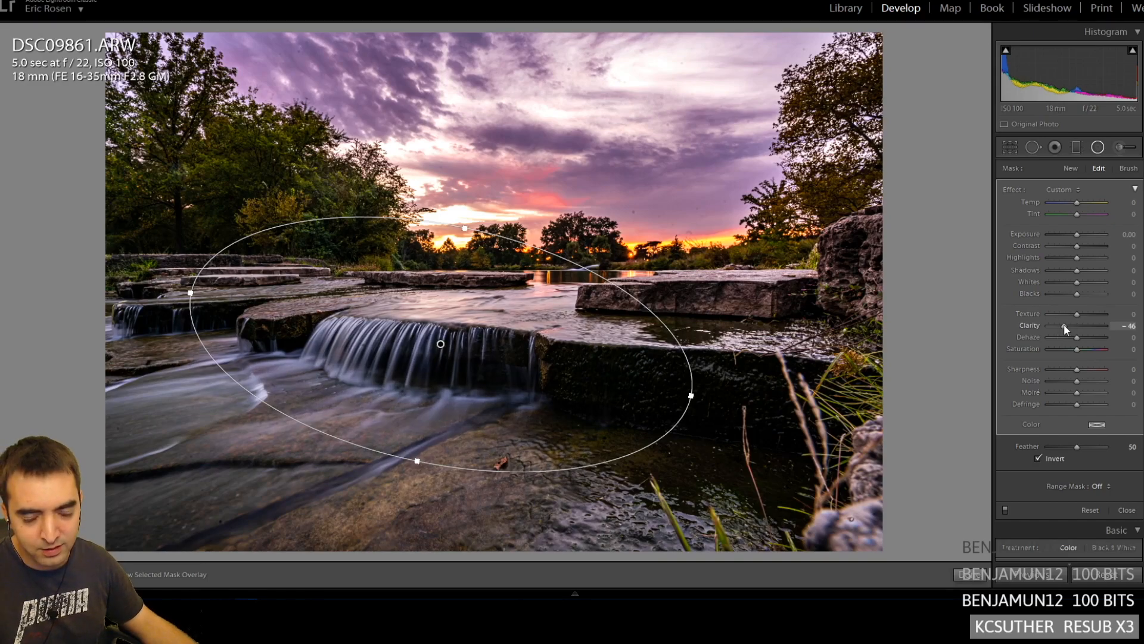
pyautogui.moveTo(1064, 326)
pyautogui.mouseDown()
pyautogui.moveTo(1077, 329)
pyautogui.moveTo(1045, 326)
pyautogui.moveTo(1059, 330)
pyautogui.mouseUp()
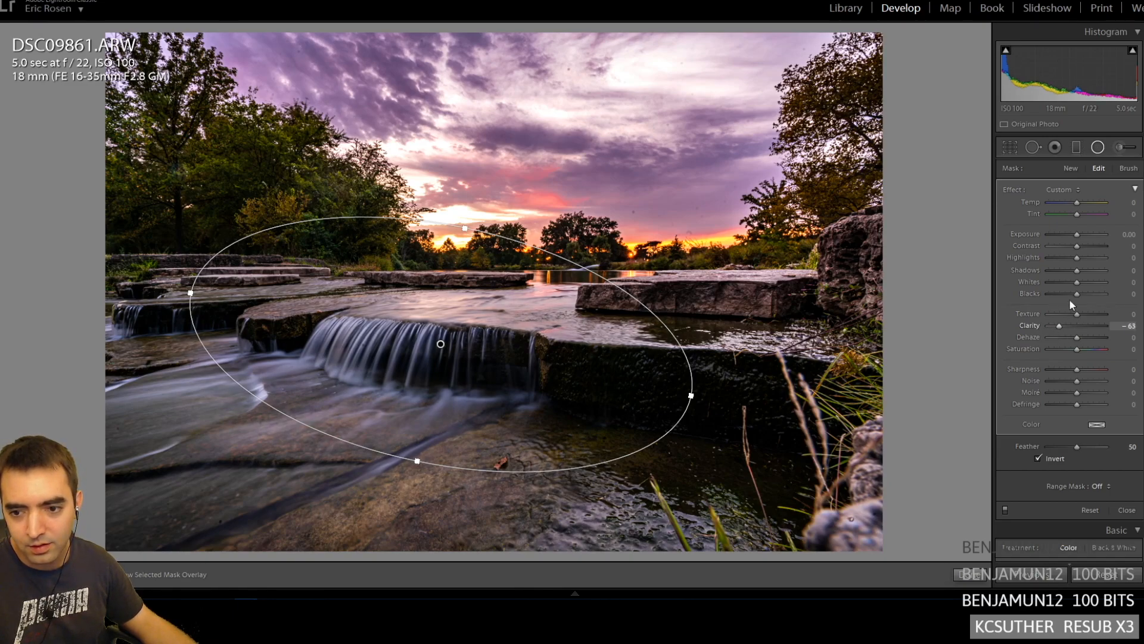
pyautogui.click(1092, 259)
pyautogui.click(1095, 282)
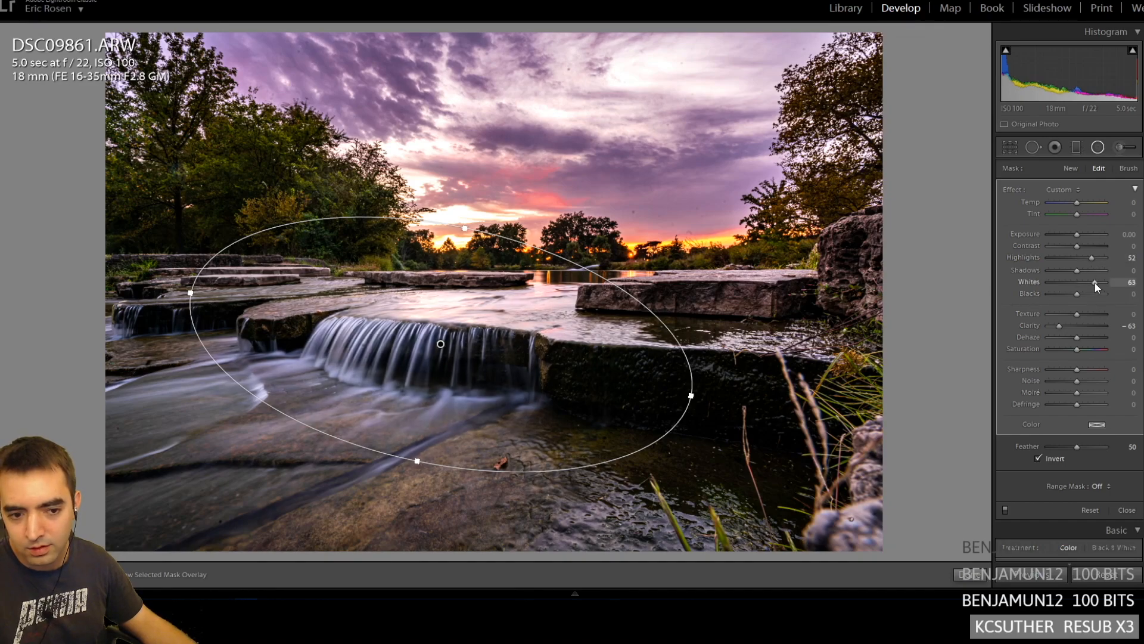
pyautogui.moveTo(1095, 284); pyautogui.dragTo(1096, 284)
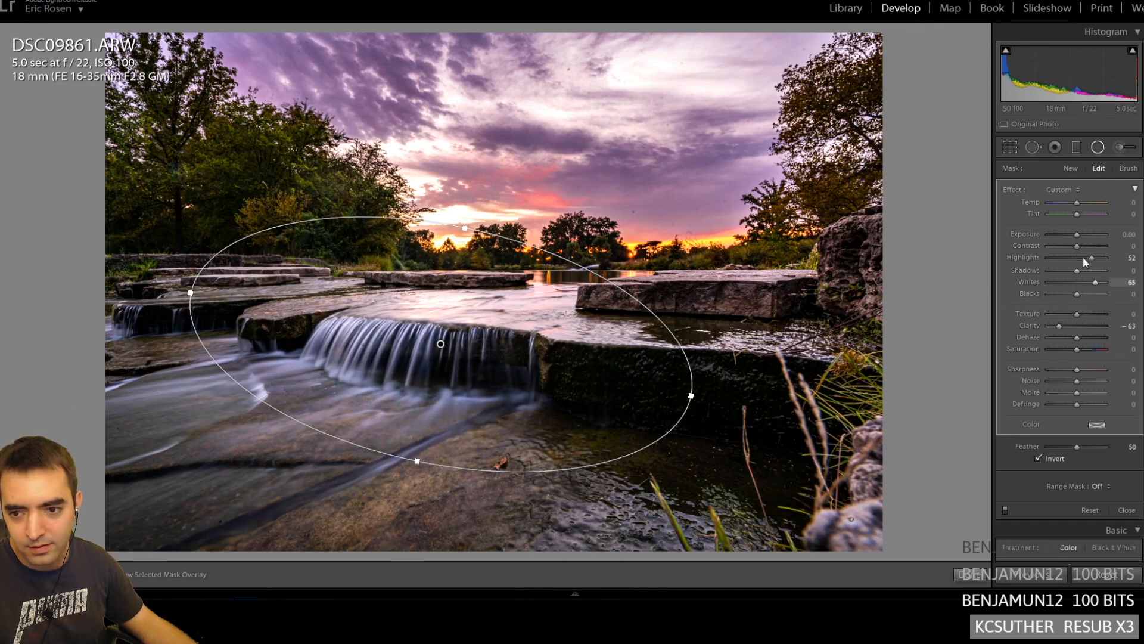
# - Set the waterfall radial filter's Temp to -11, Tint to 11, Exposure to 0.17 and Feather to 100
pyautogui.click(1067, 202)
pyautogui.moveTo(1066, 202); pyautogui.dragTo(1070, 202)
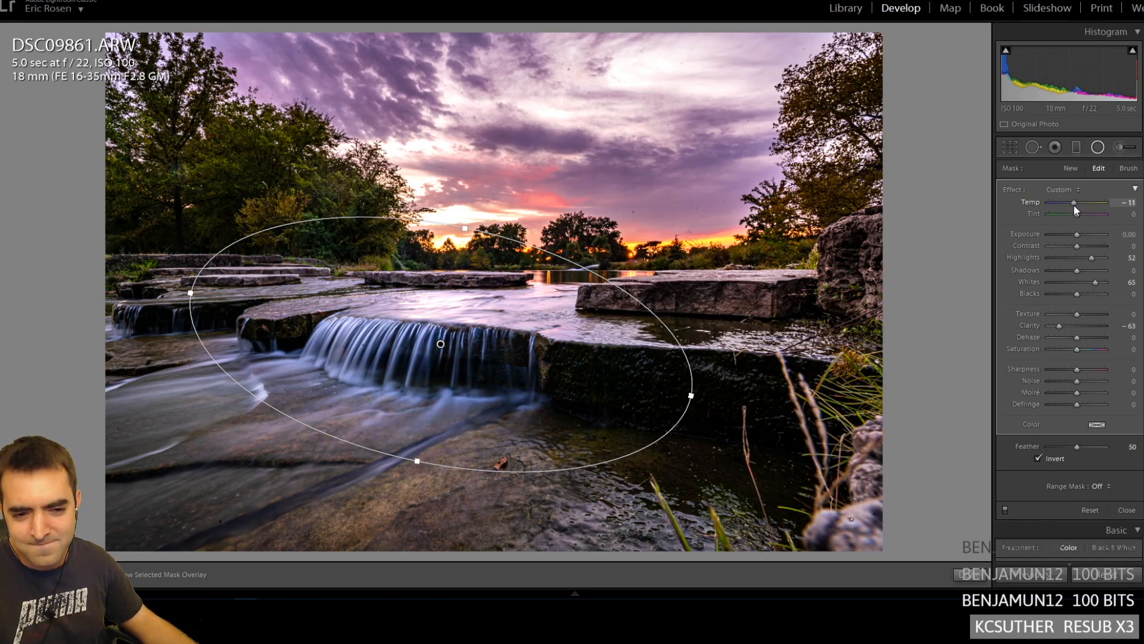
pyautogui.moveTo(1078, 213); pyautogui.dragTo(1083, 215)
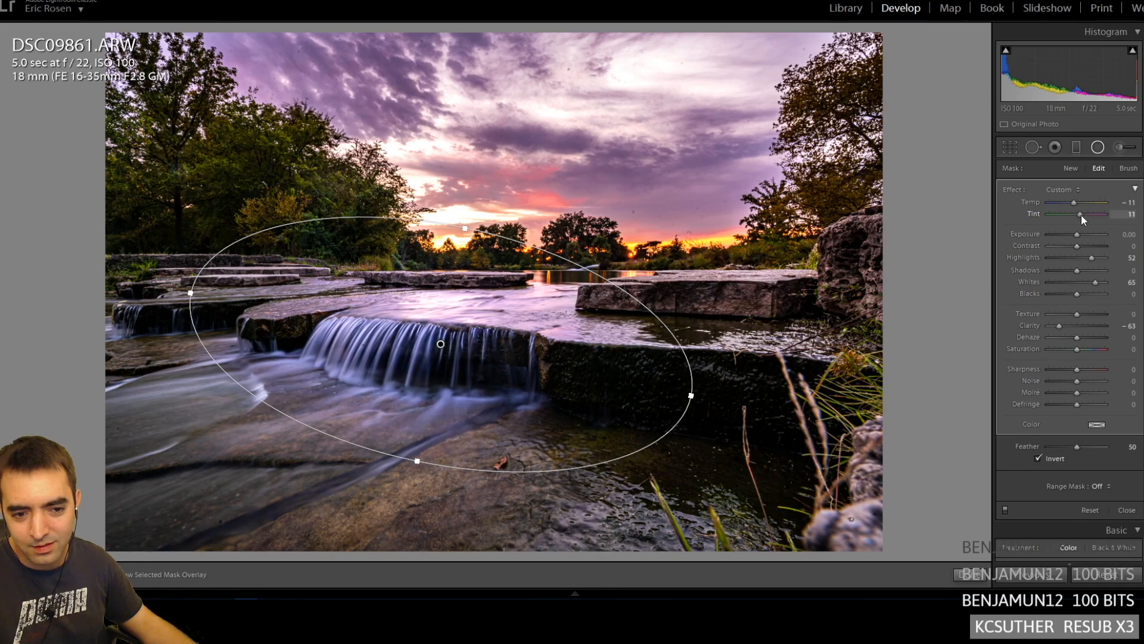
pyautogui.moveTo(1078, 234); pyautogui.dragTo(1079, 233)
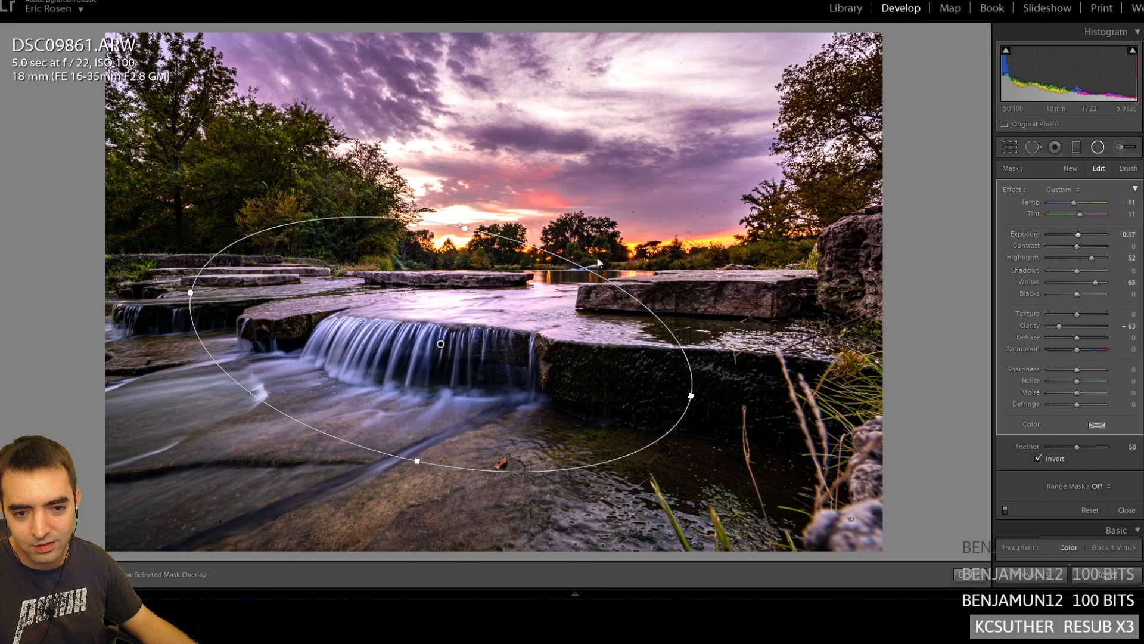
pyautogui.moveTo(1101, 450); pyautogui.dragTo(1124, 448)
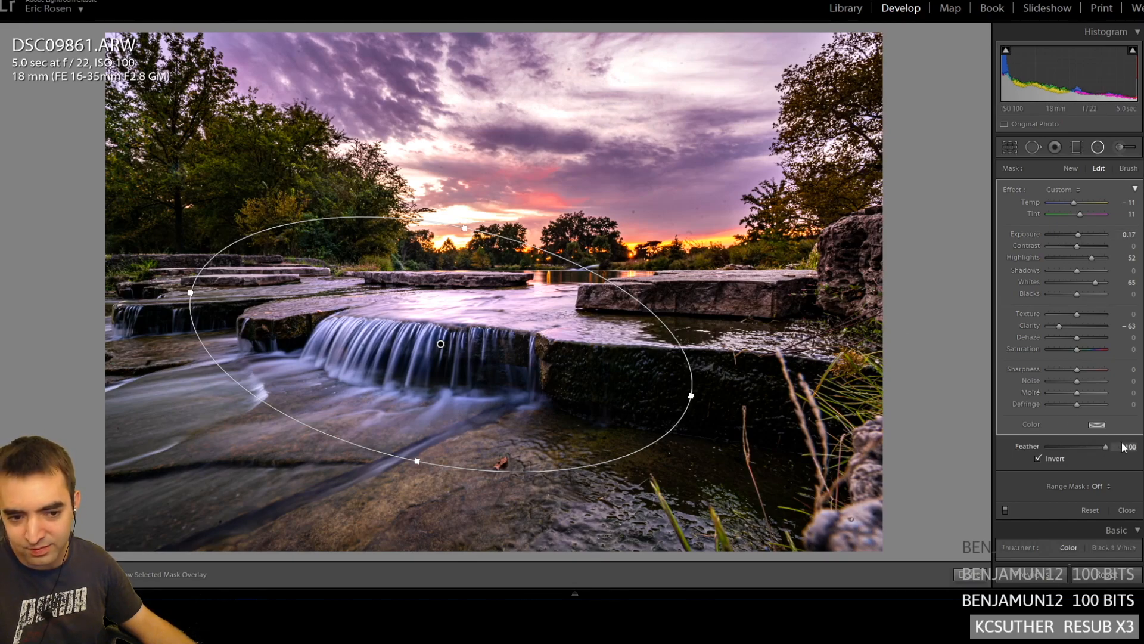
# - Make the waterfall radial filter's ellipse taller and toggle the radial filters off and on to compare their effect
pyautogui.moveTo(468, 228); pyautogui.dragTo(499, 210)
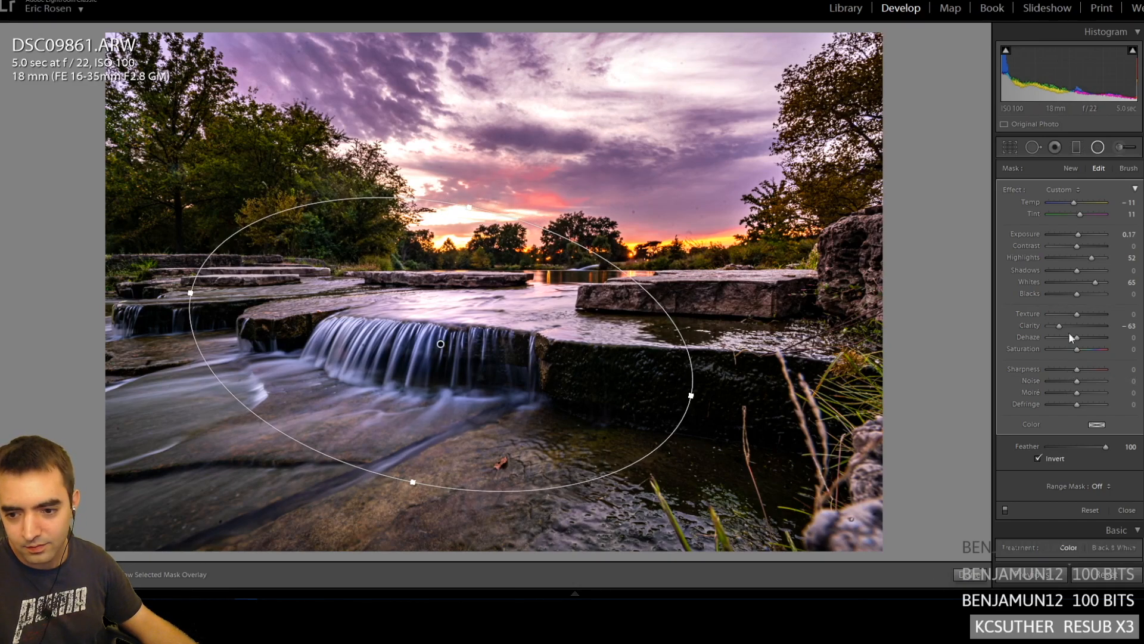
pyautogui.click(1006, 510)
pyautogui.click(1006, 509)
pyautogui.click(1007, 509)
pyautogui.click(1007, 508)
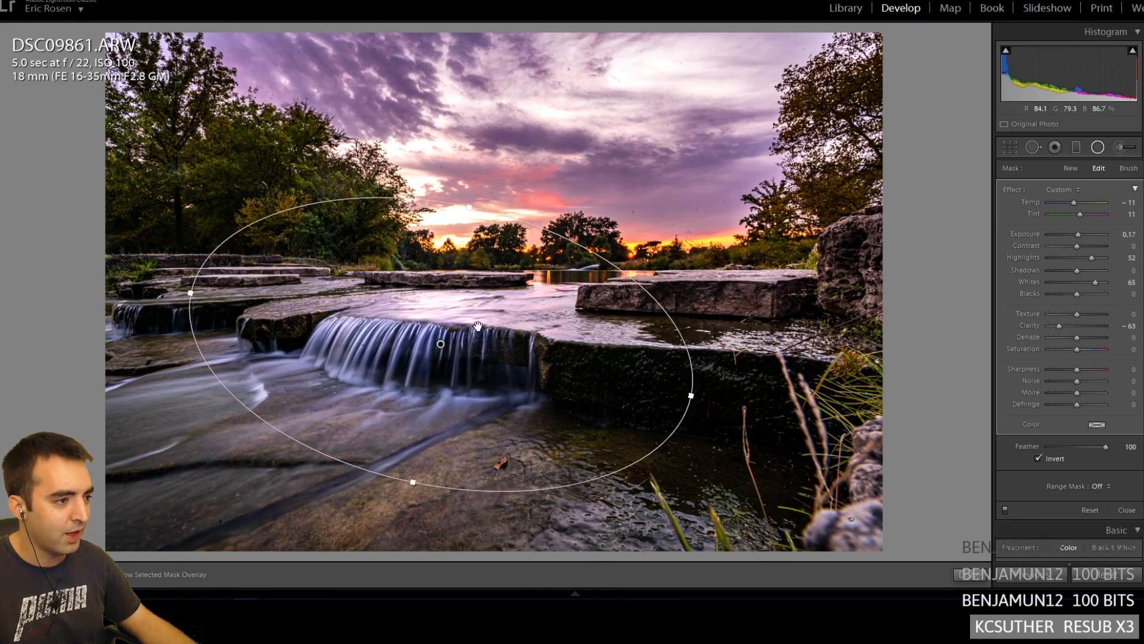
# - Duplicate the waterfall radial filter, shrink the copy to a near-circle over the trees and upper ledges, and close the filter editing
pyautogui.rightClick(441, 345)
pyautogui.click(464, 354)
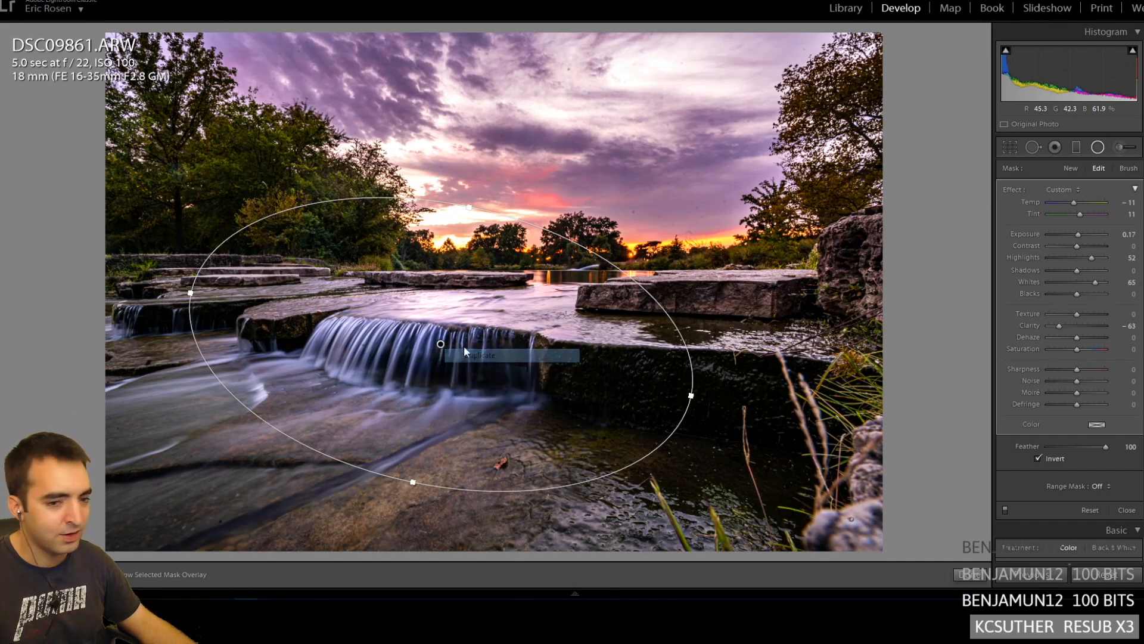
pyautogui.moveTo(692, 395); pyautogui.dragTo(575, 371)
pyautogui.moveTo(441, 344); pyautogui.dragTo(245, 195)
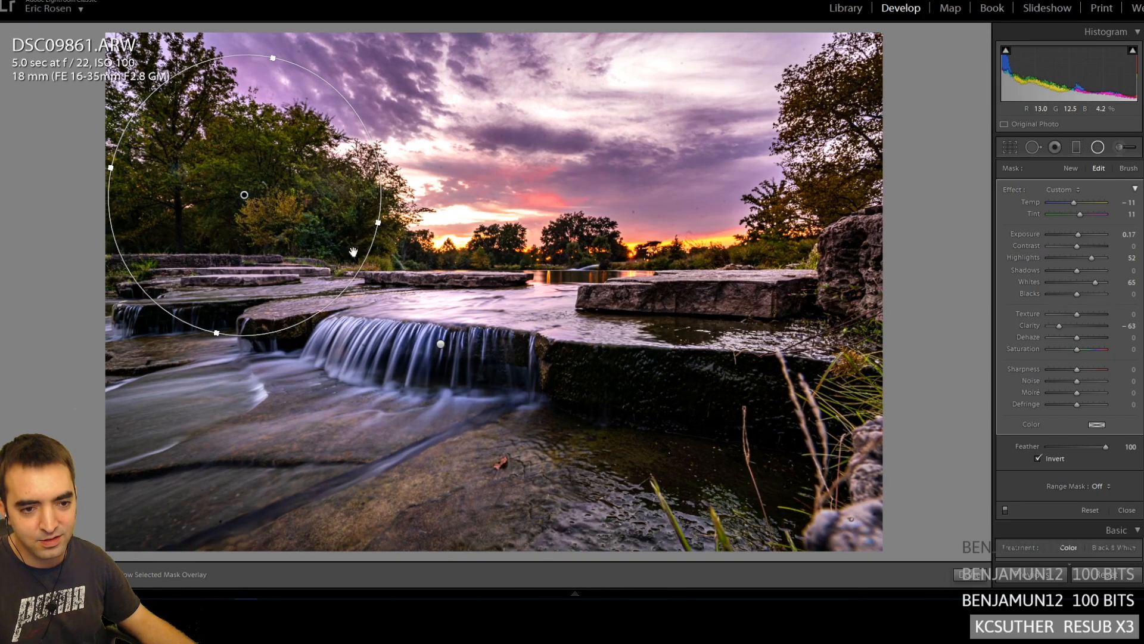
pyautogui.moveTo(217, 333); pyautogui.dragTo(218, 330)
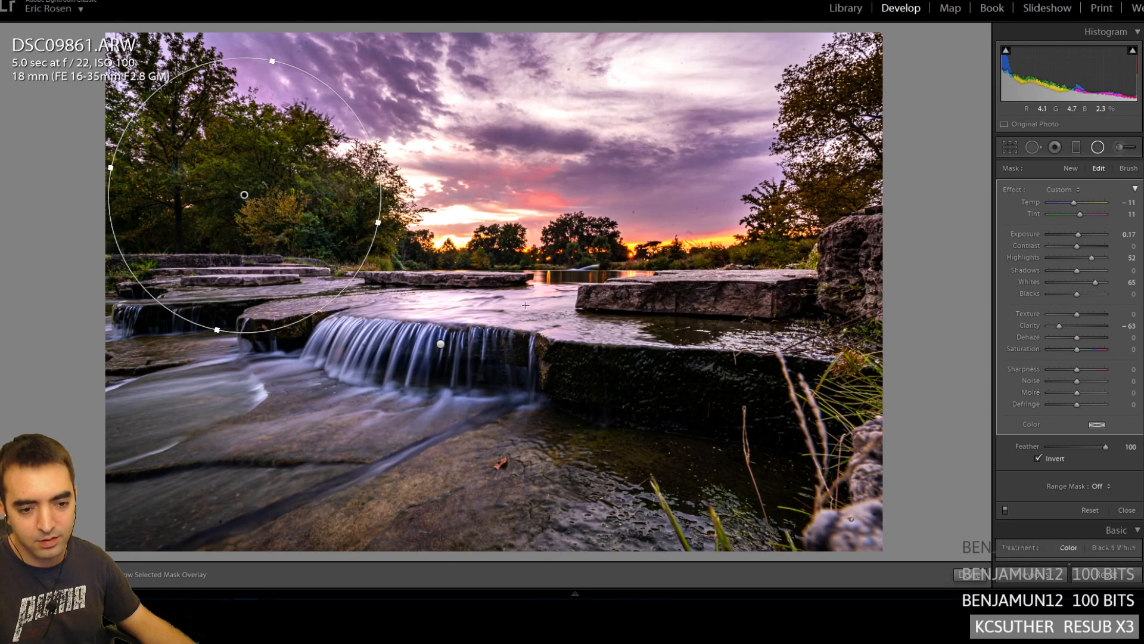
pyautogui.press('Return')
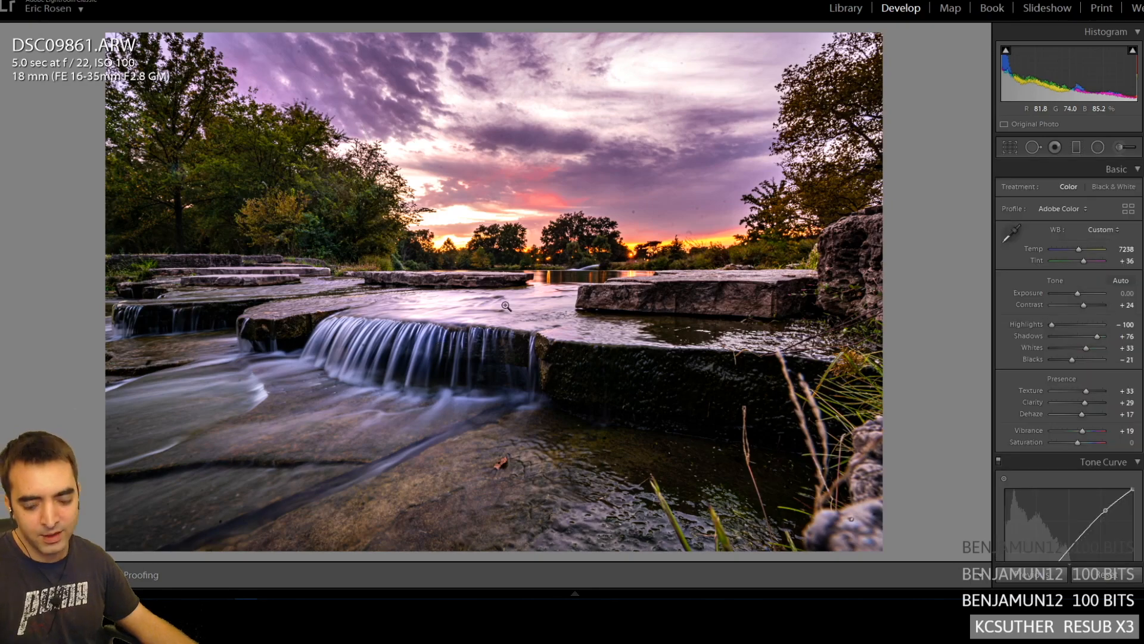
# - Hide the toolbar below the photo and compare the edited photo with its unedited version
pyautogui.press('t')
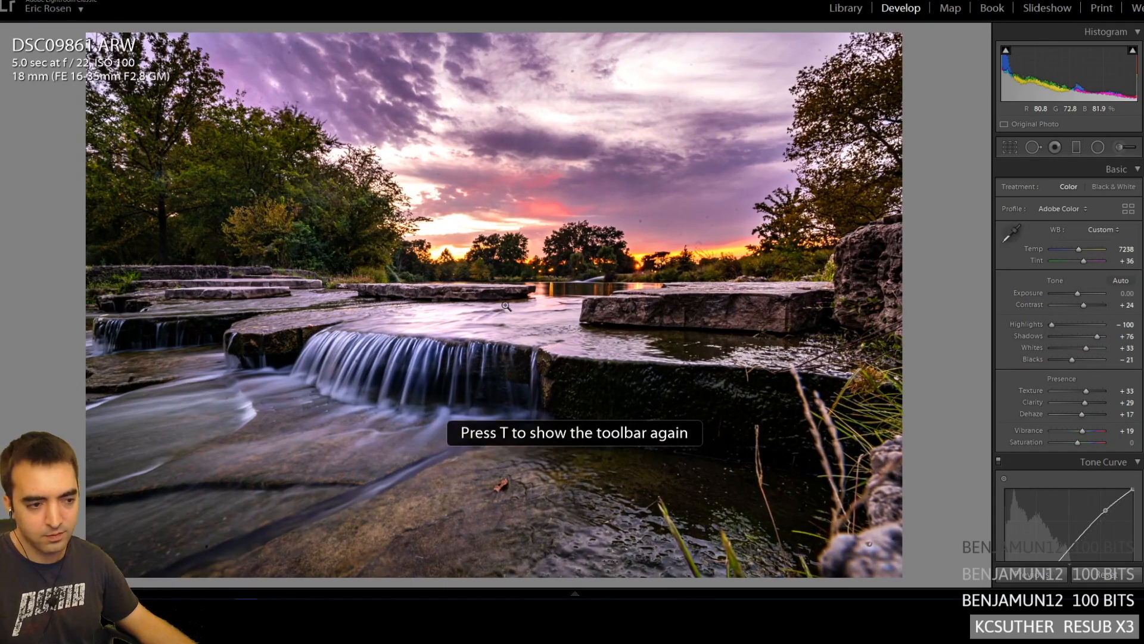
pyautogui.press('\\')
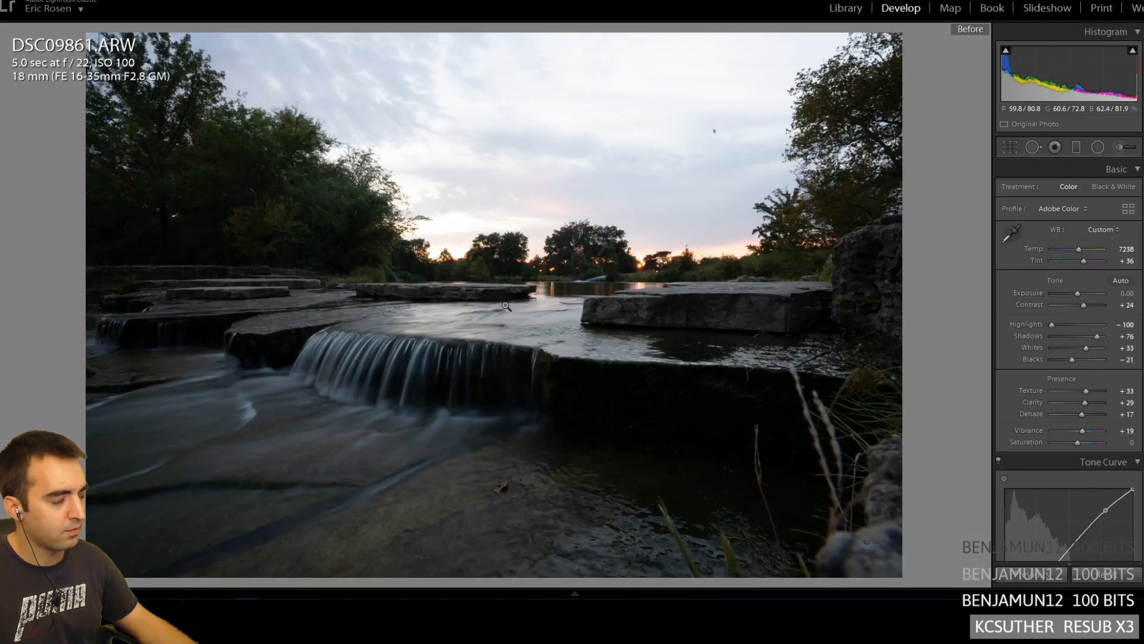
pyautogui.press('\\')
pyautogui.press('\\')
pyautogui.press('\\')
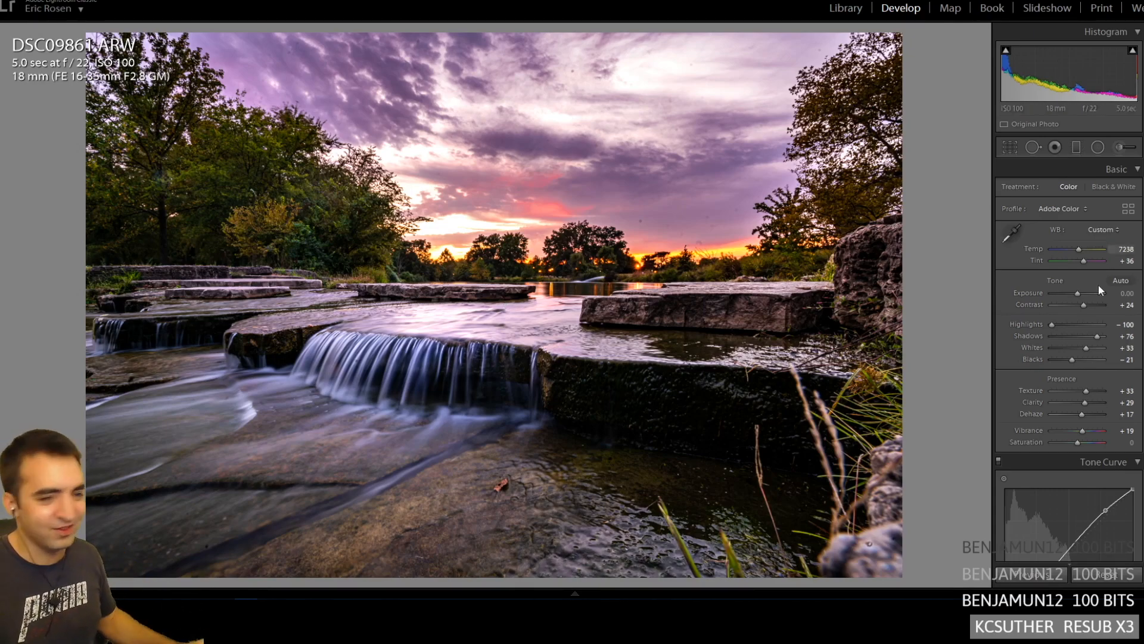
# - Set the photo's global Tint to +29 and compare the edit with the original
pyautogui.moveTo(1081, 259); pyautogui.dragTo(1079, 260)
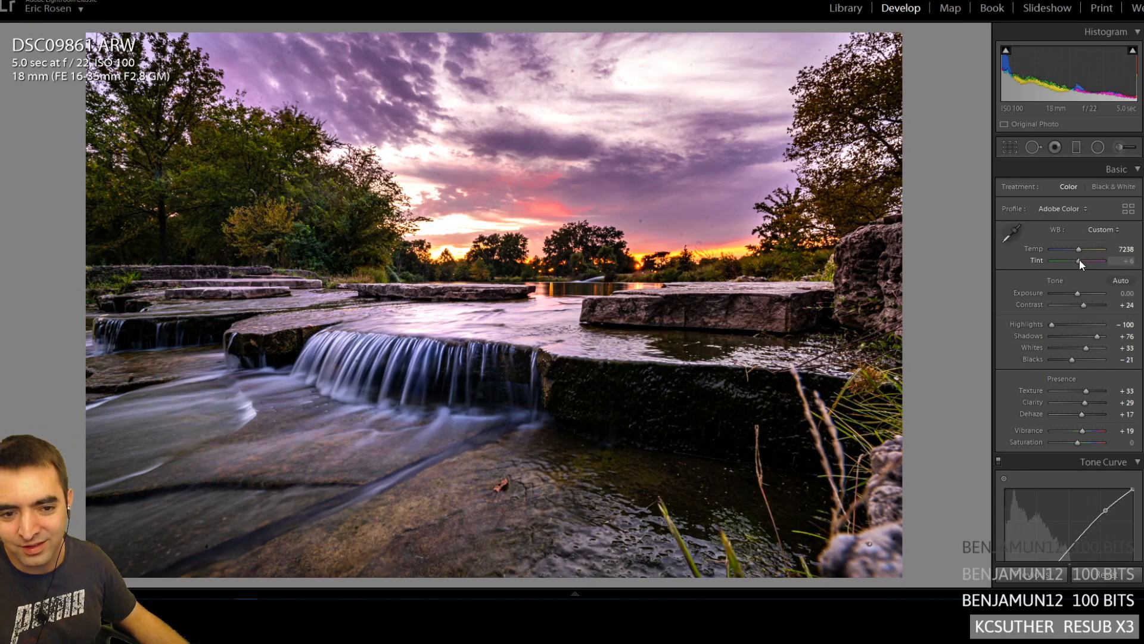
pyautogui.moveTo(1078, 260); pyautogui.dragTo(1088, 258)
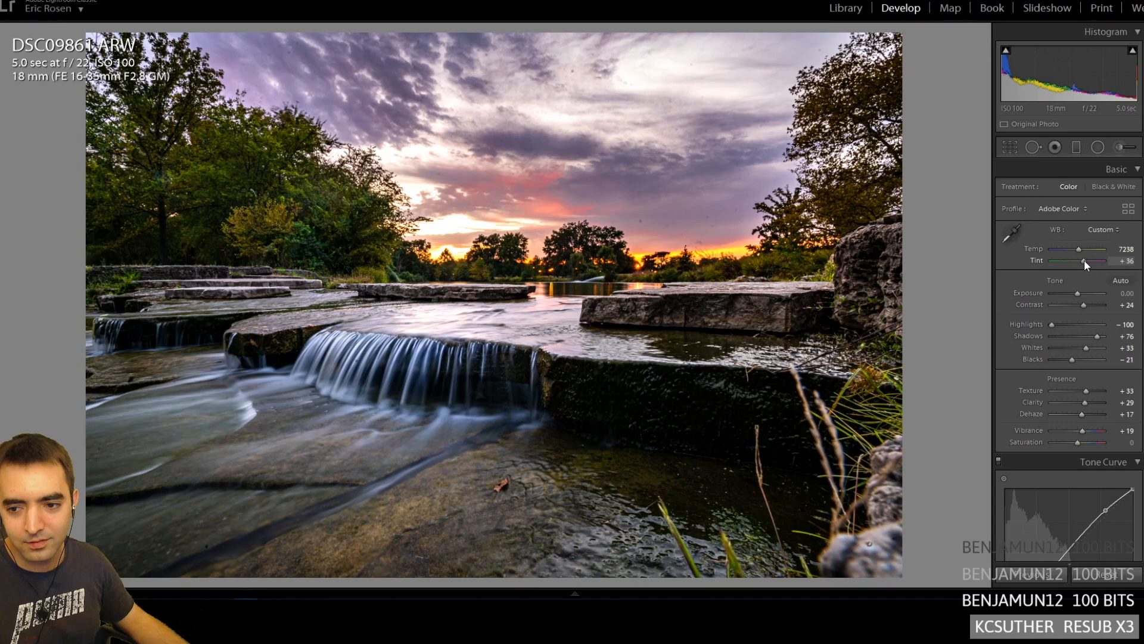
pyautogui.click(1124, 261)
pyautogui.write('36')
pyautogui.press('Return')
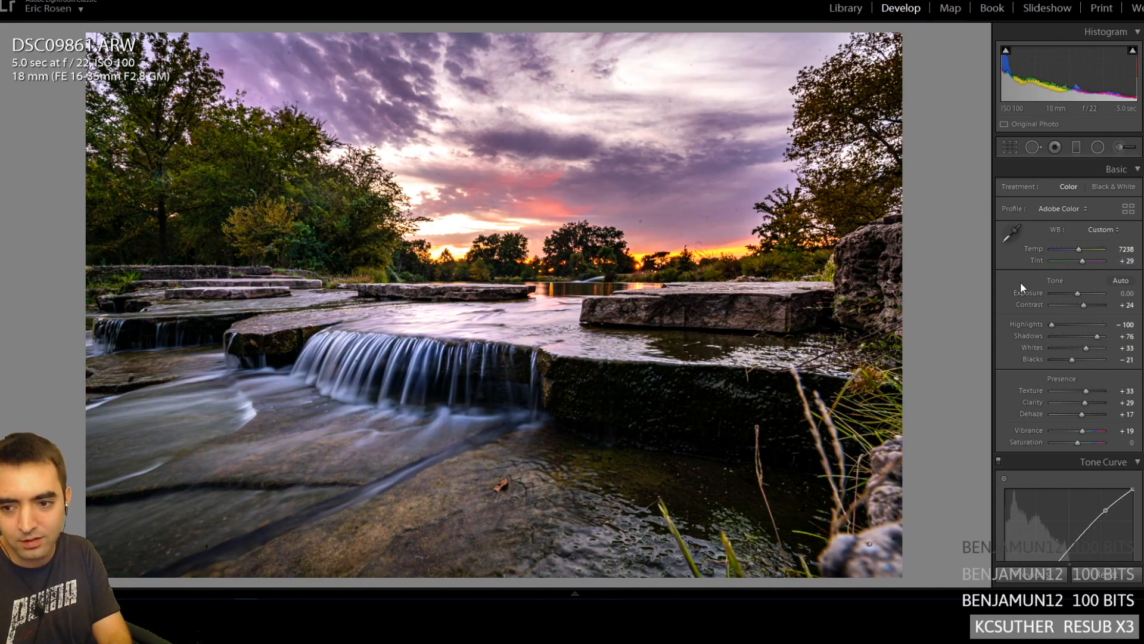
pyautogui.press('\\')
pyautogui.press('\\')
pyautogui.press('\\')
pyautogui.press('\\')
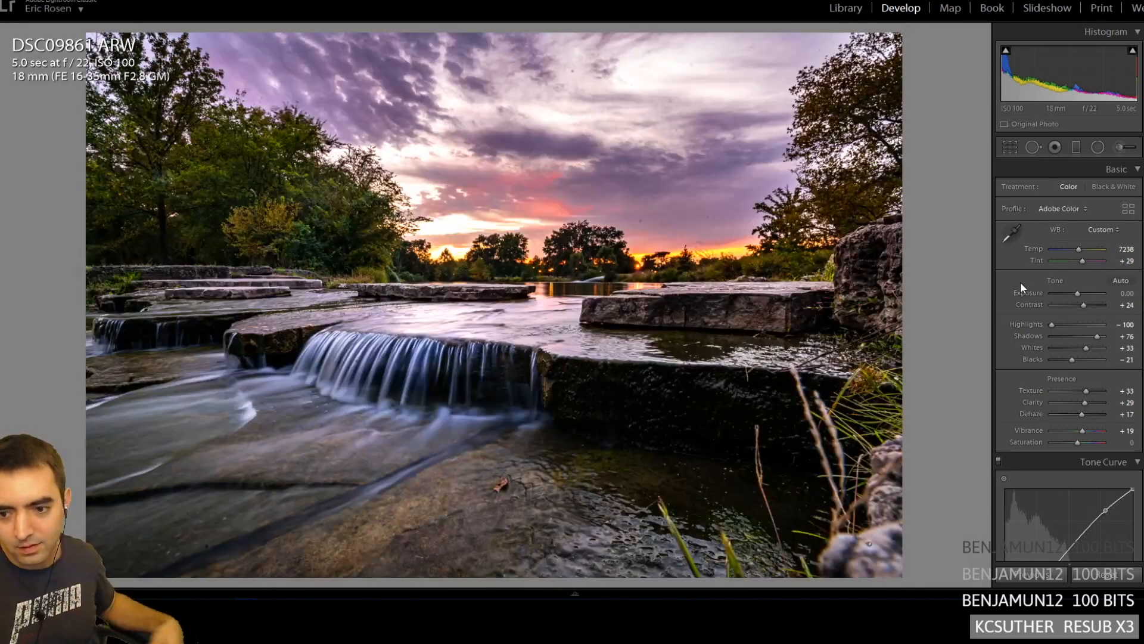
# - Reduce the photo's Vibrance to +7 and compare it with the unedited version
pyautogui.moveTo(1082, 428); pyautogui.dragTo(1079, 429)
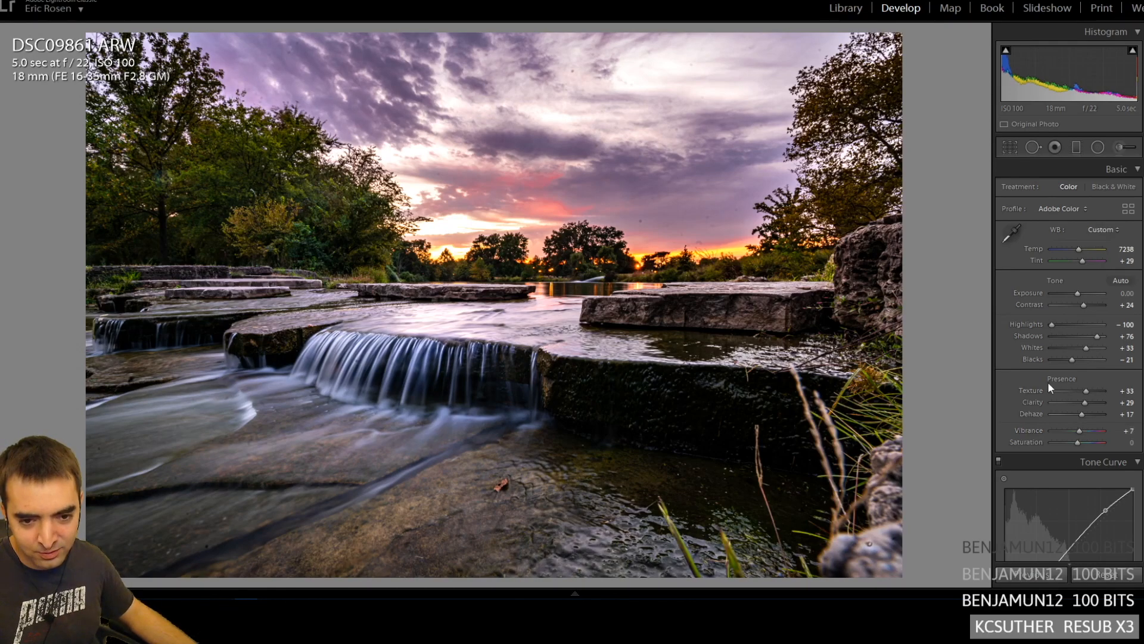
pyautogui.press('\\')
pyautogui.press('\\')
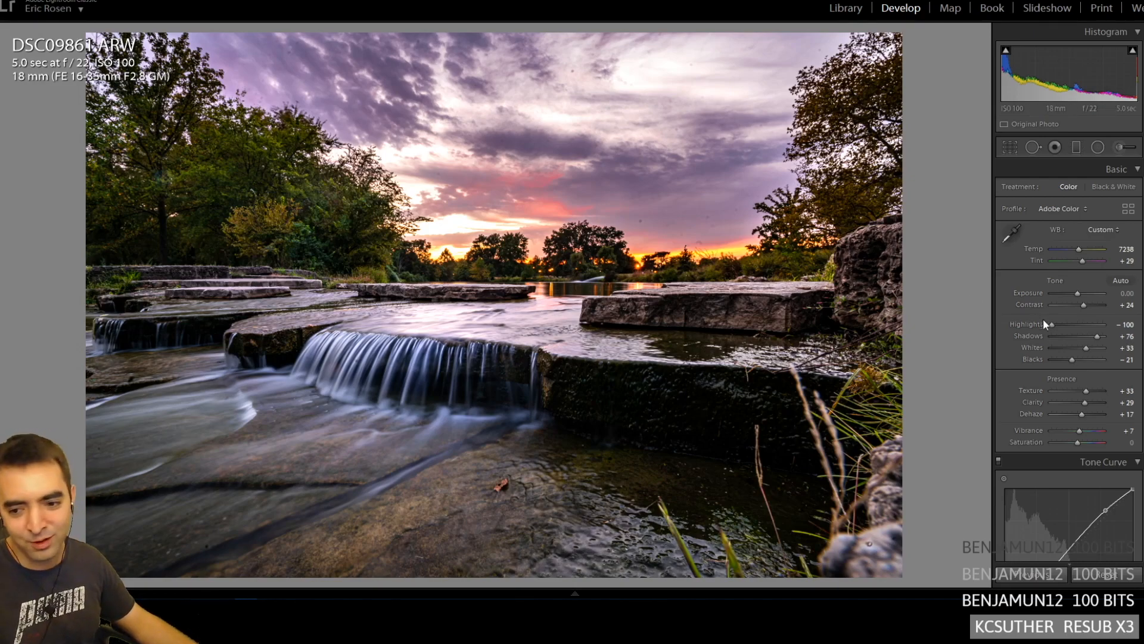
# - Try the photo's Saturation at +100, -100, +48 and +83, and set it to +24
pyautogui.moveTo(1095, 444); pyautogui.dragTo(1131, 445)
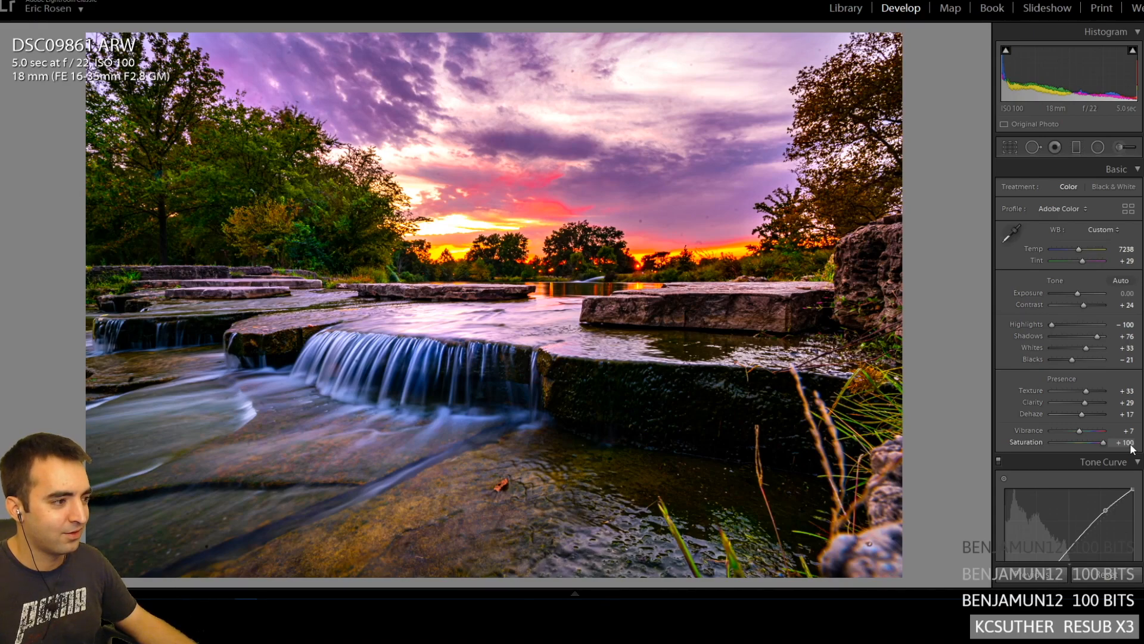
pyautogui.moveTo(1120, 446); pyautogui.dragTo(916, 432)
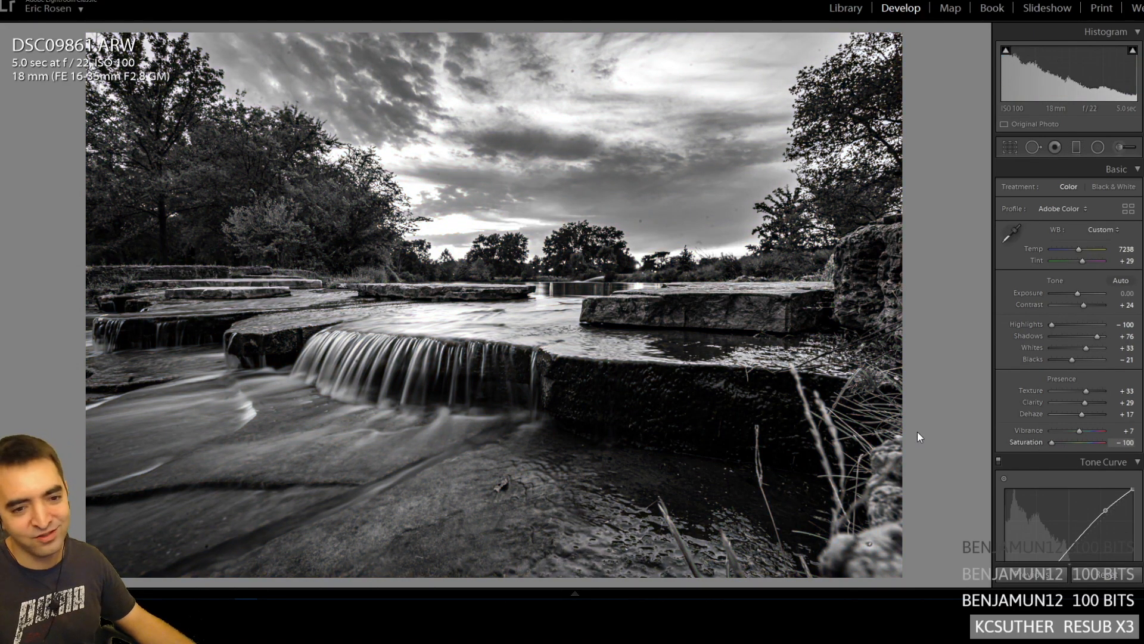
pyautogui.moveTo(919, 431); pyautogui.dragTo(1090, 442)
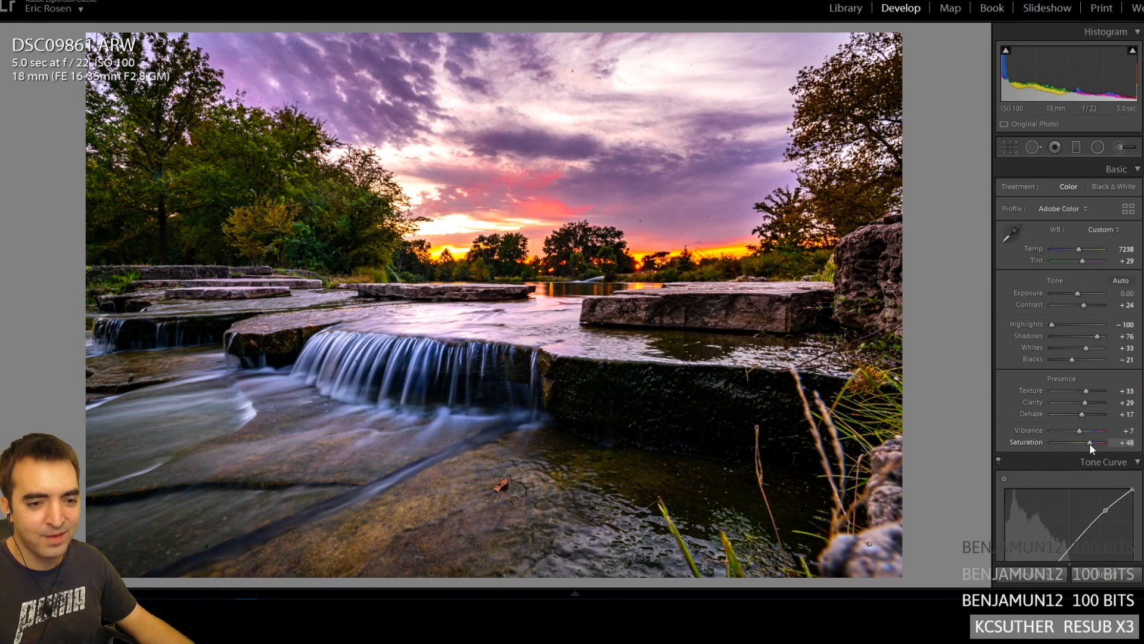
pyautogui.moveTo(1095, 443); pyautogui.dragTo(1099, 440)
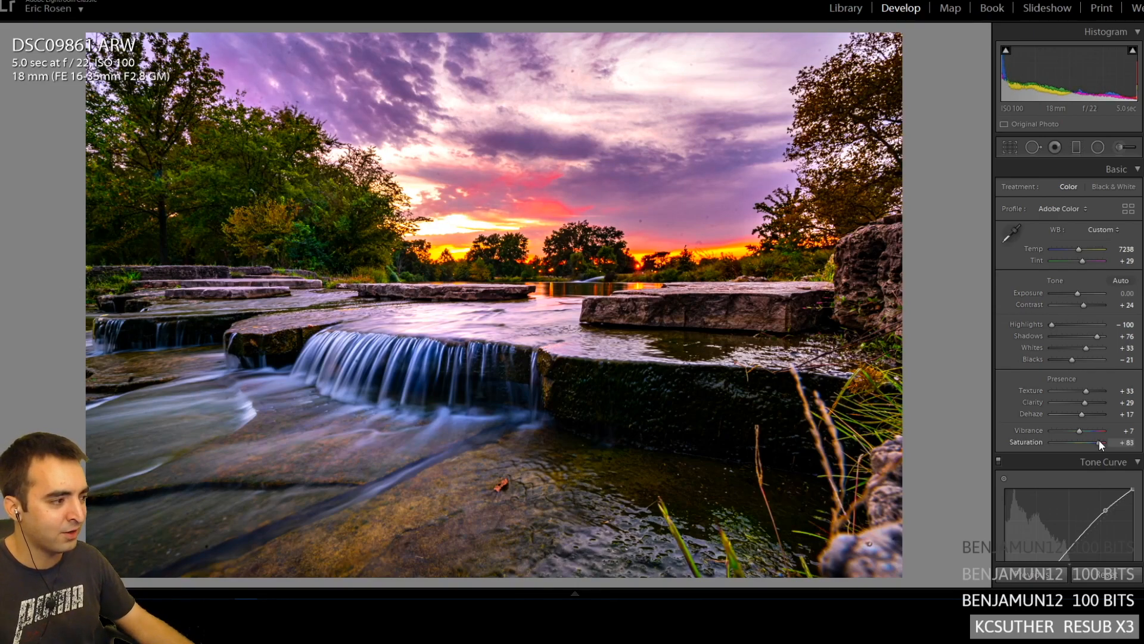
pyautogui.moveTo(1099, 439); pyautogui.dragTo(1084, 445)
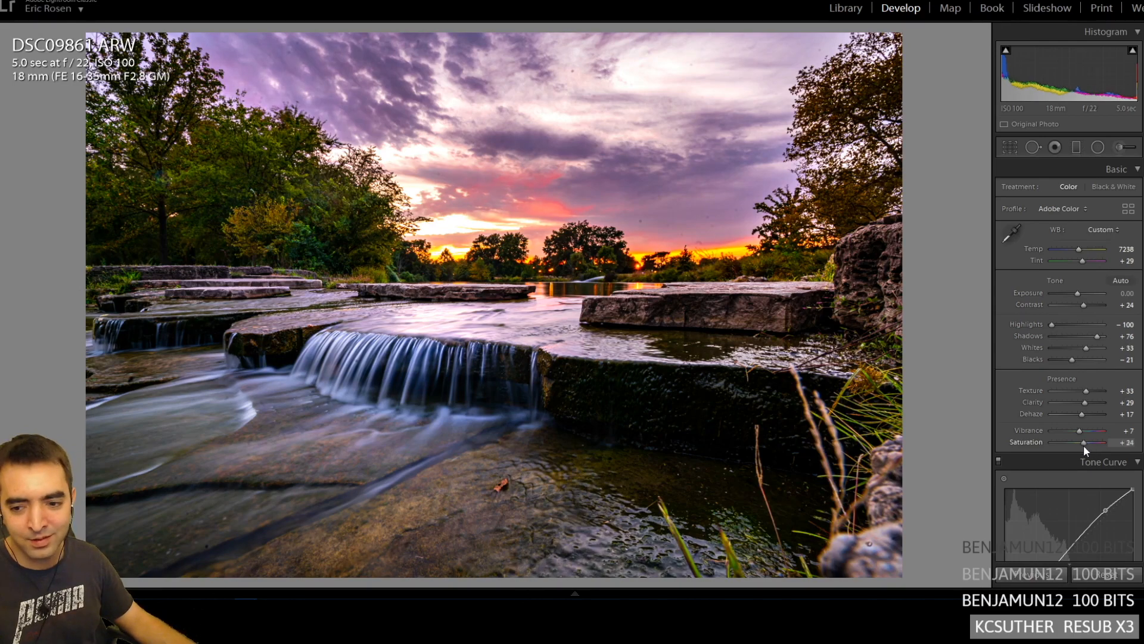